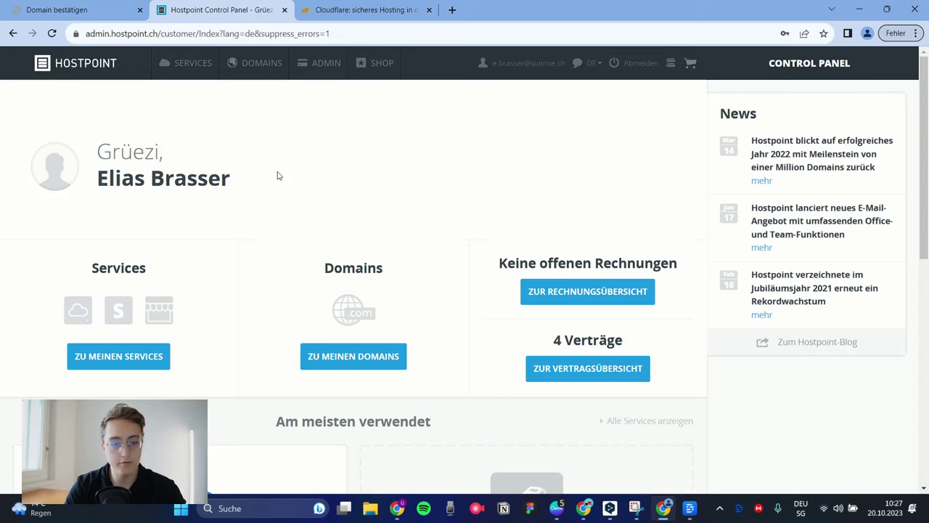
- Enter meine-eigene-idee.ch as an example in the domain search and replace it with eigene-firma.ch
text(m)
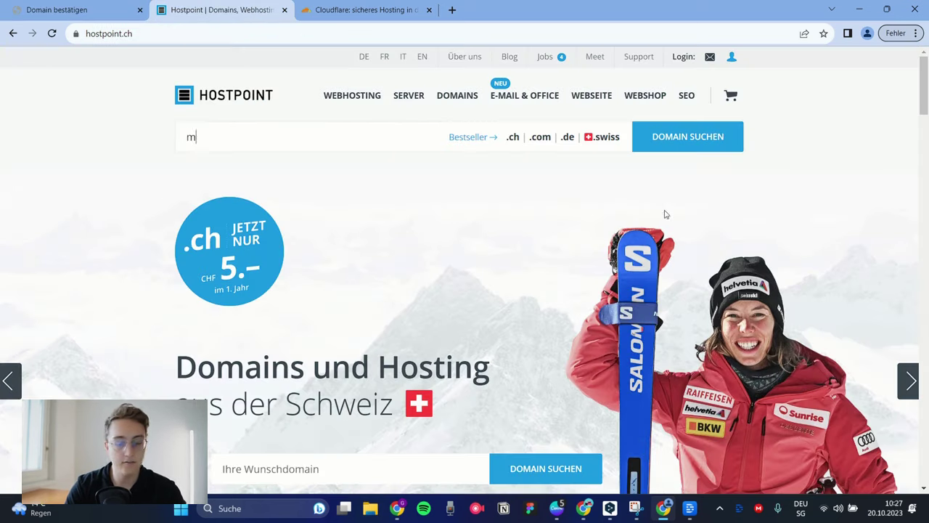
text(eine-eigene-idee.ch)
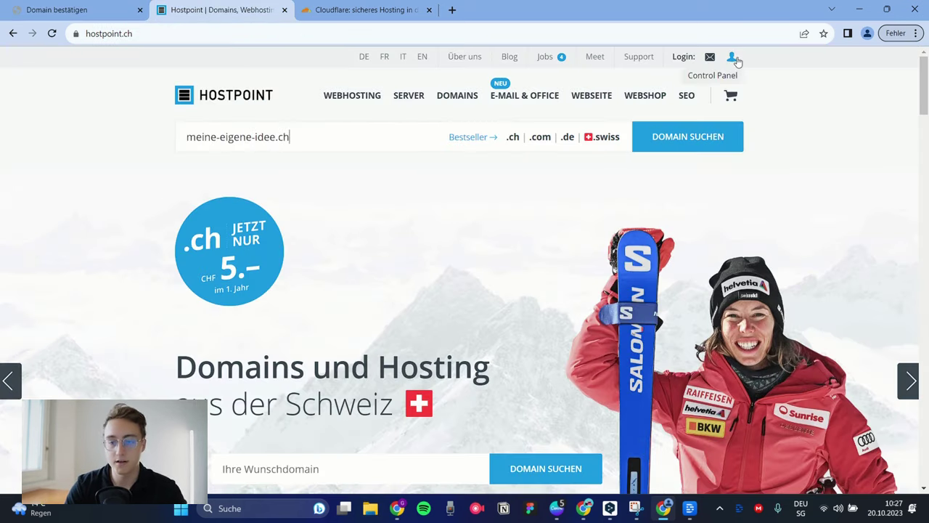
key(BackSpace)
key(BackSpace)
key(BackSpace)
key(BackSpace)
key(BackSpace)
key(BackSpace)
key(BackSpace)
key(BackSpace)
key(BackSpace)
key(BackSpace)
key(BackSpace)
key(BackSpace)
key(BackSpace)
key(BackSpace)
key(BackSpace)
key(BackSpace)
key(BackSpace)
key(BackSpace)
key(BackSpace)
key(BackSpace)
text(eigene-firma.ch)
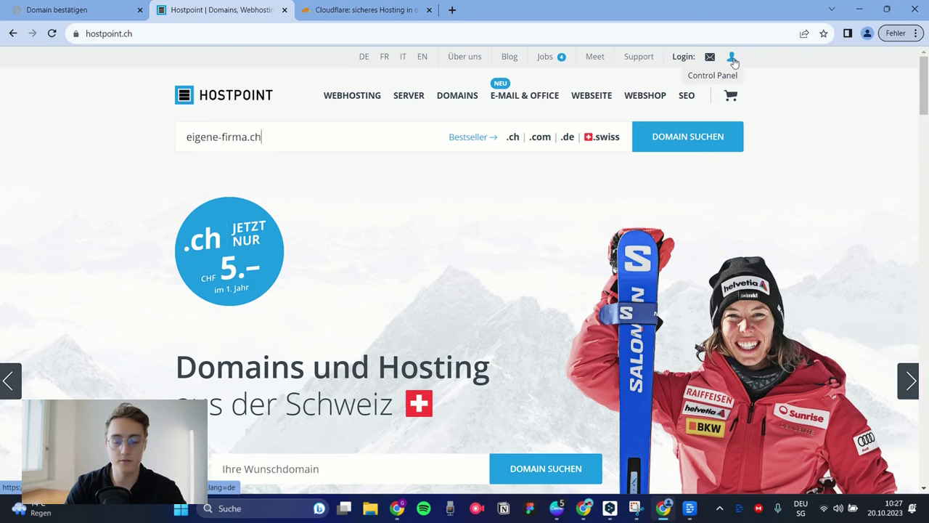
- Open the Hostpoint control panel and bring up the existing DNS records of the .com domain in its DNS editor
click(732, 58)
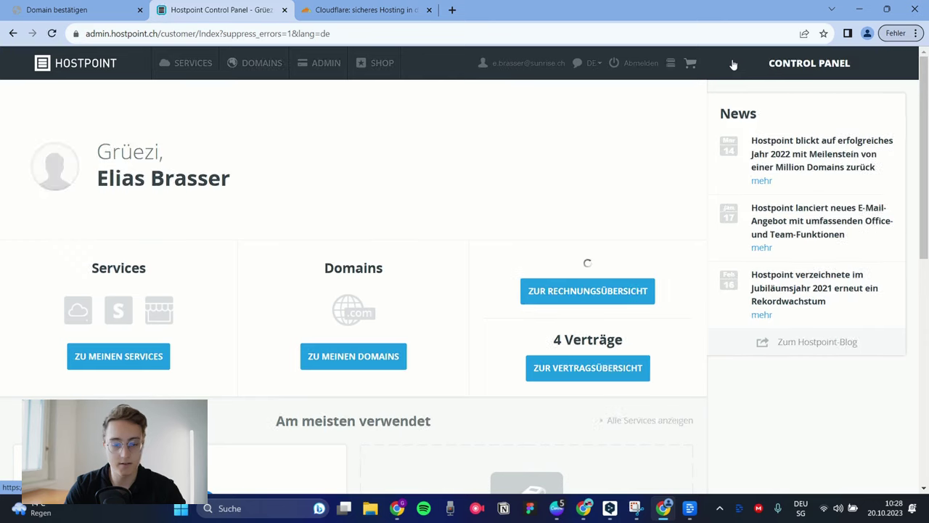
click(361, 363)
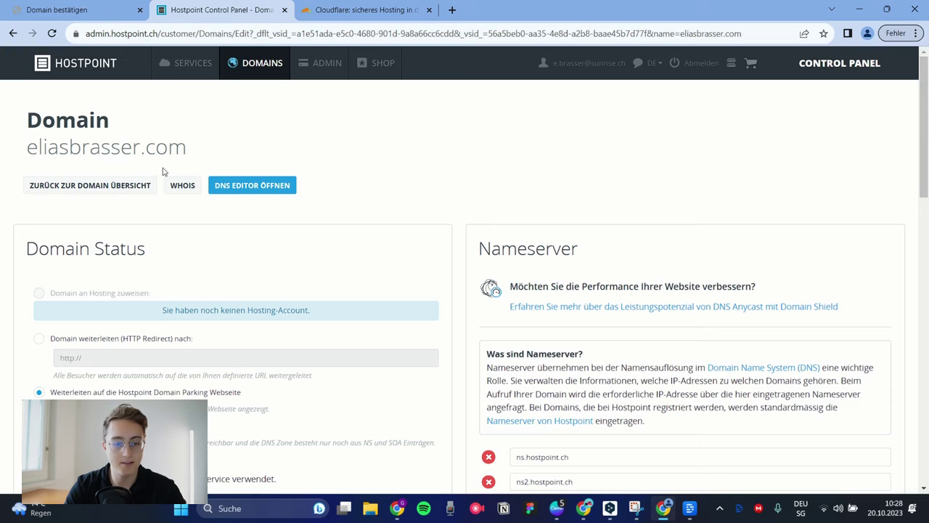
click(251, 185)
scroll(504, 318, down, 5)
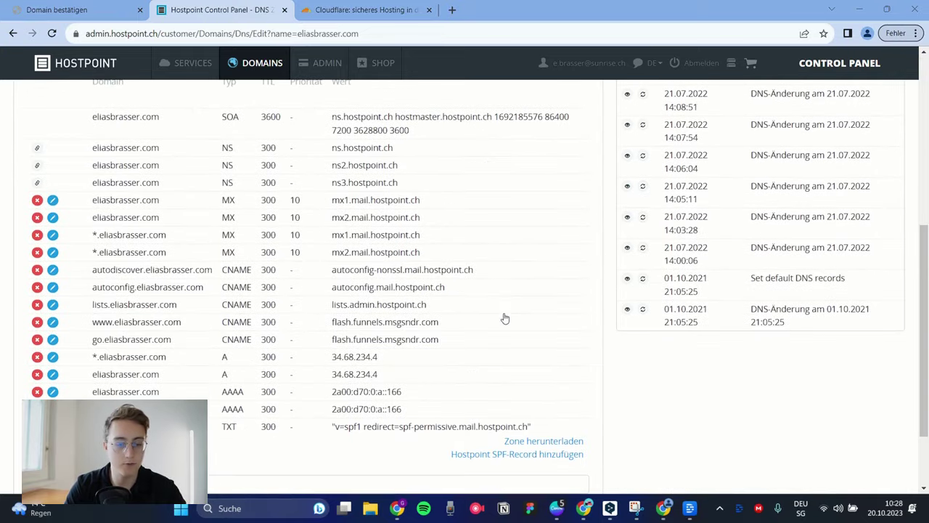
scroll(504, 318, up, 1)
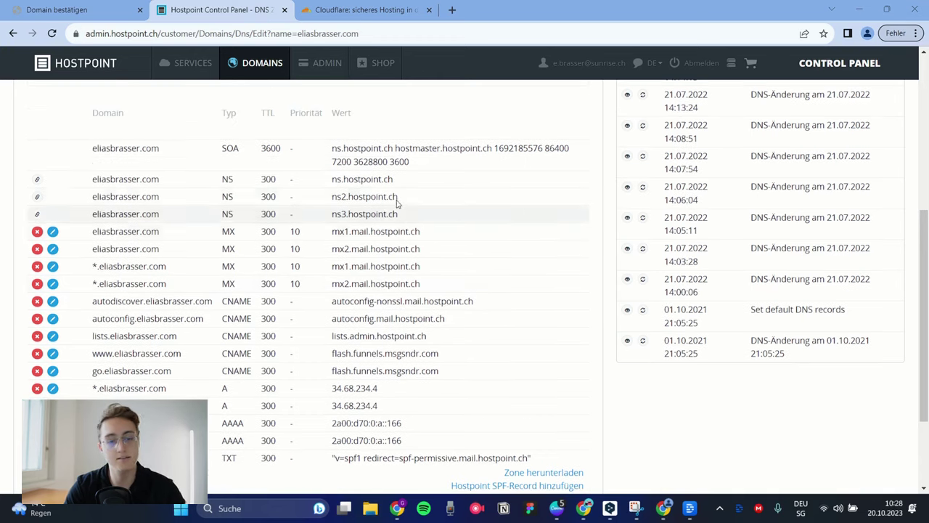
scroll(267, 305, down, 2)
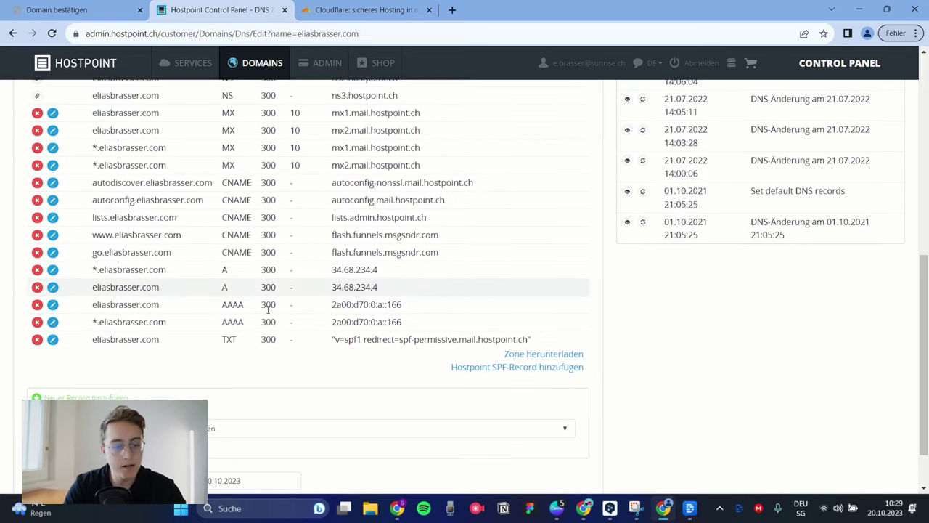
- Start a new DNS record of type TXT and check the required entry on Google's domain verification page
scroll(267, 312, down, 1)
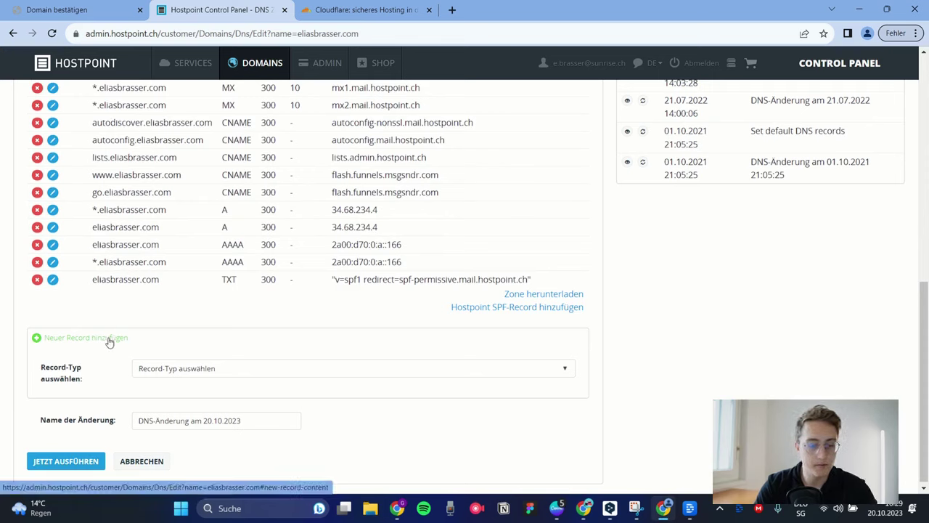
click(195, 370)
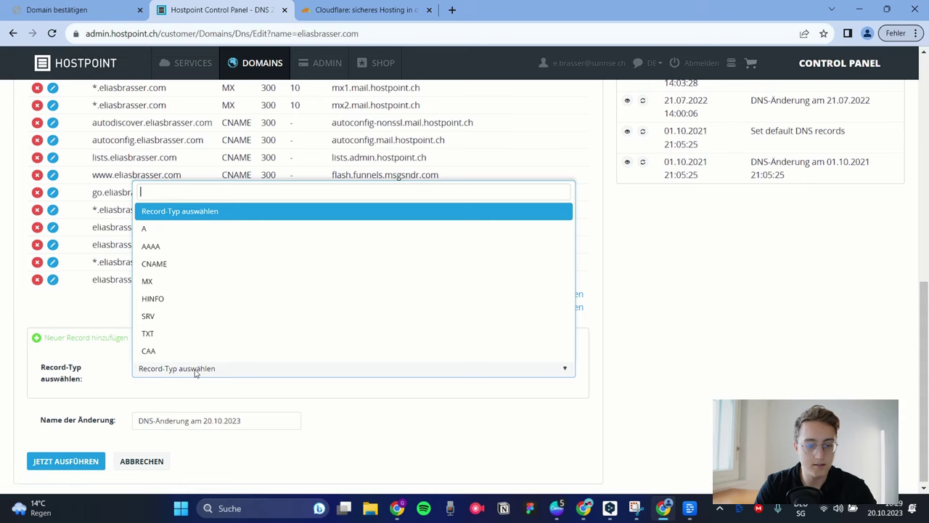
click(158, 332)
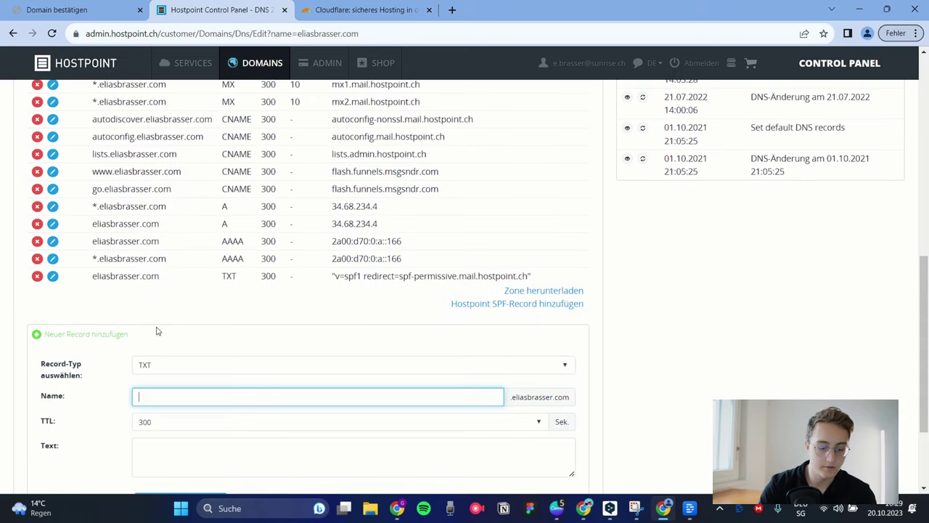
click(58, 10)
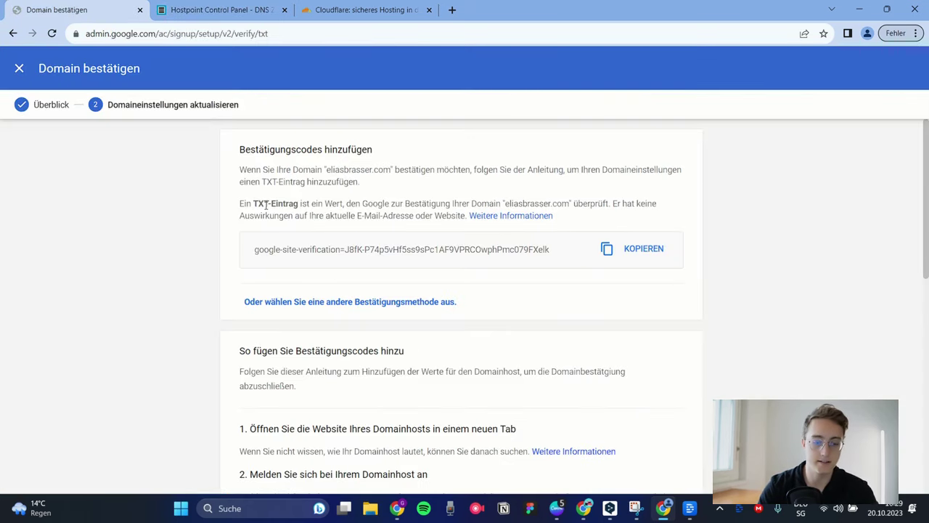
click(193, 9)
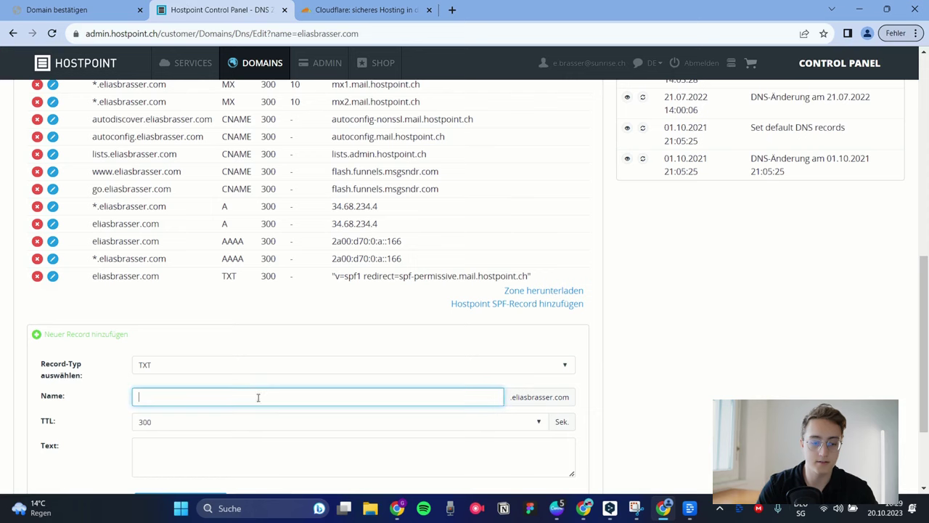
- Add the TXT record with the Google site verification code as its text and save the DNS changes
click(246, 443)
text(google-site-verification=J8fK-P74p5vHf5ss9sPc1AF9VPRCOwphPmc079FXelk)
scroll(239, 428, down, 1)
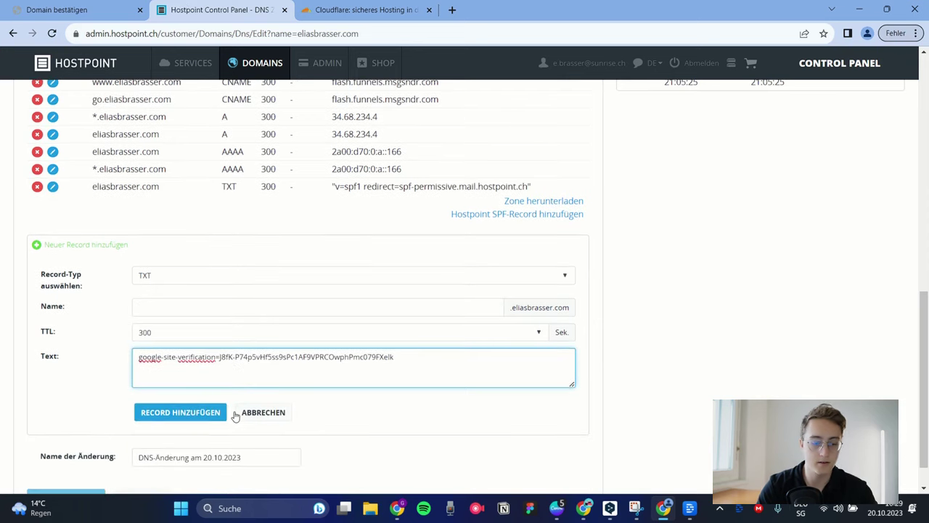
click(218, 413)
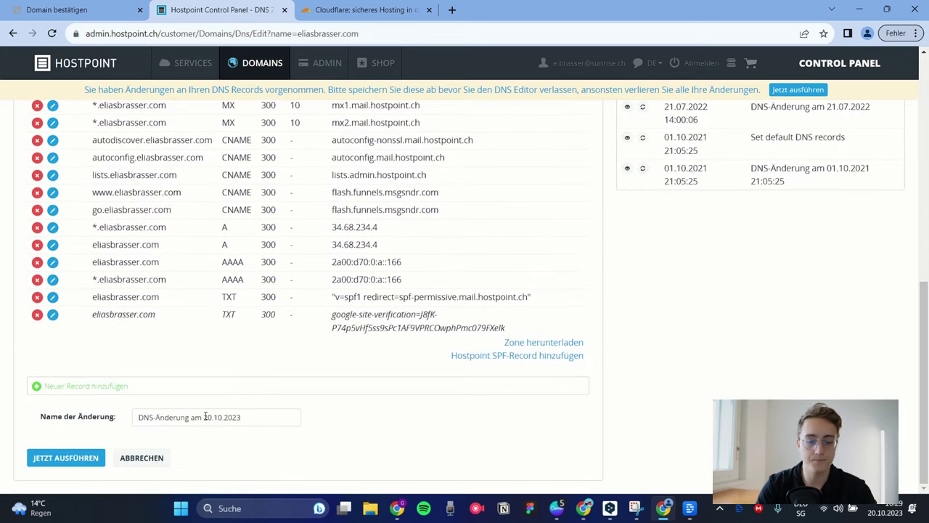
click(90, 463)
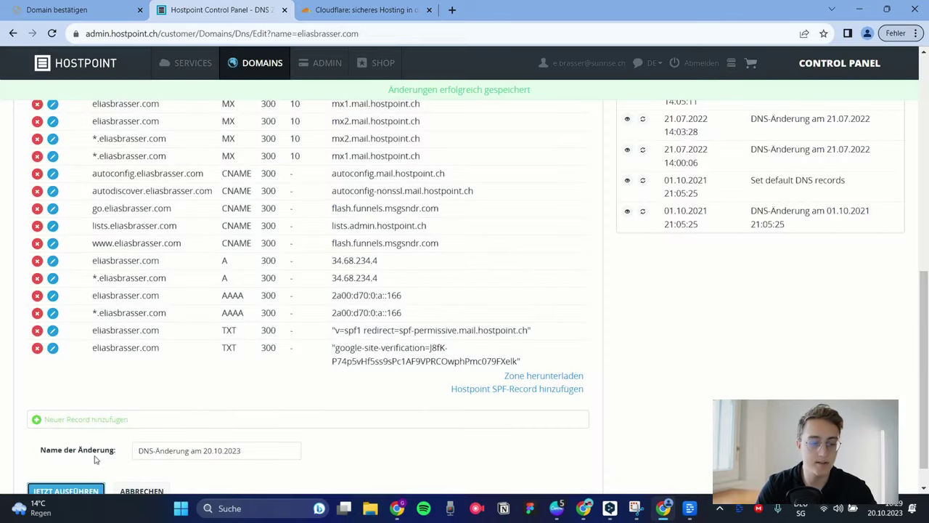
scroll(135, 394, down, 1)
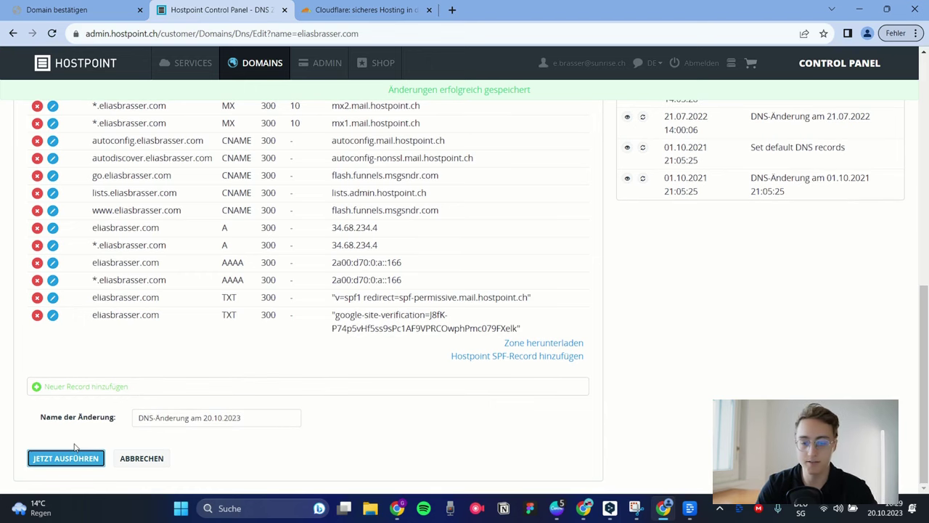
- Switch to the Google Admin setup page and submit the domain for confirmation through its TXT record
click(57, 9)
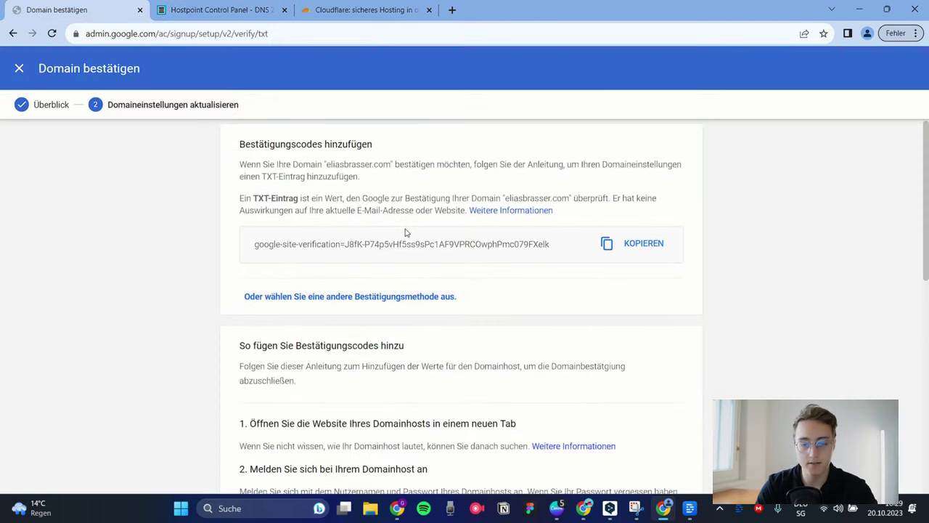
scroll(406, 233, down, 2)
scroll(406, 233, down, 2)
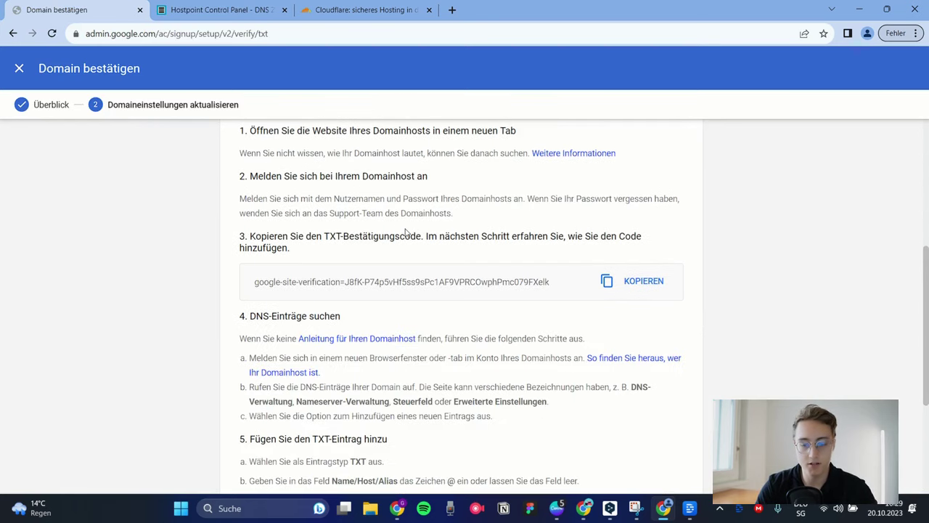
scroll(406, 232, up, 3)
scroll(406, 233, down, 6)
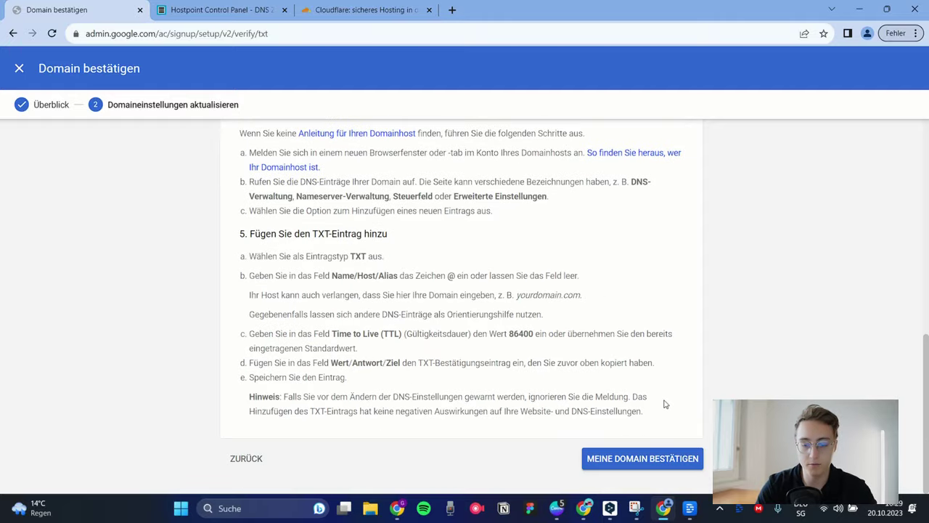
click(612, 461)
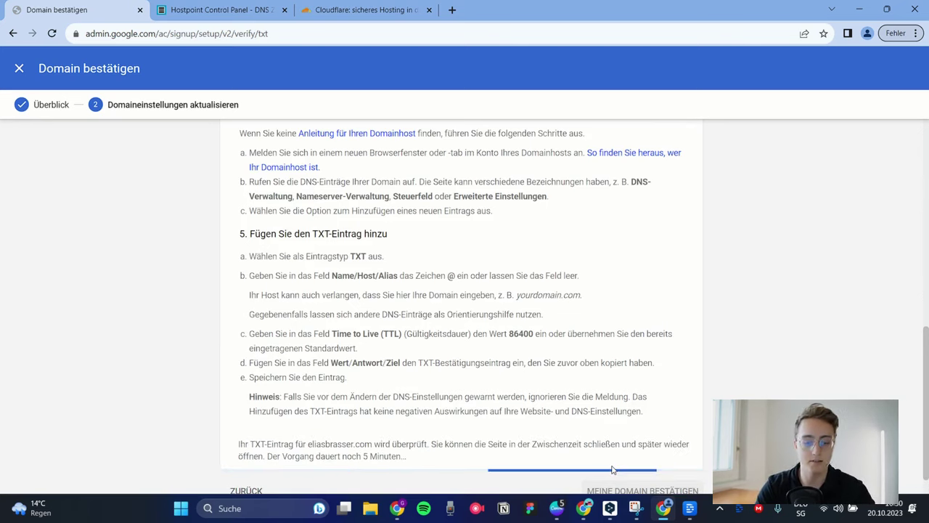
scroll(612, 401, down, 1)
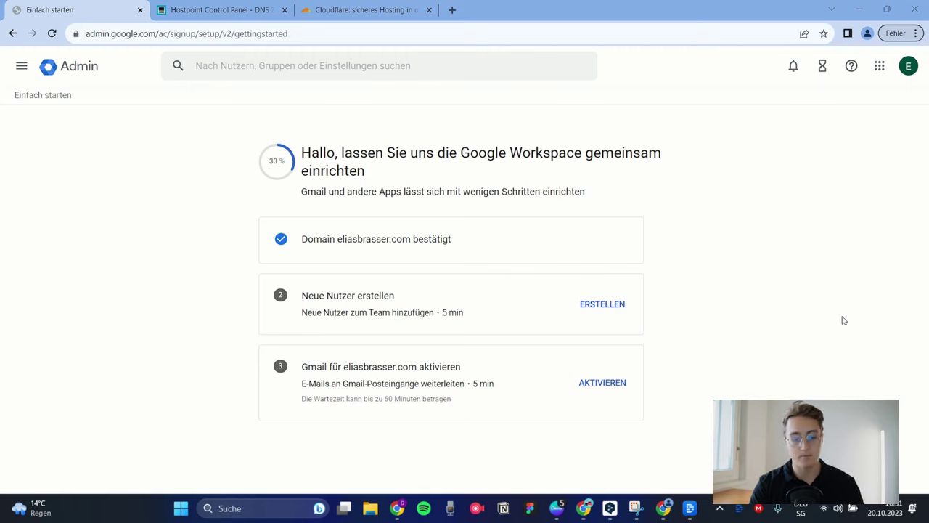
- Start activating Gmail for the domain, accept both prerequisites and continue to the email forwarding instructions
click(613, 390)
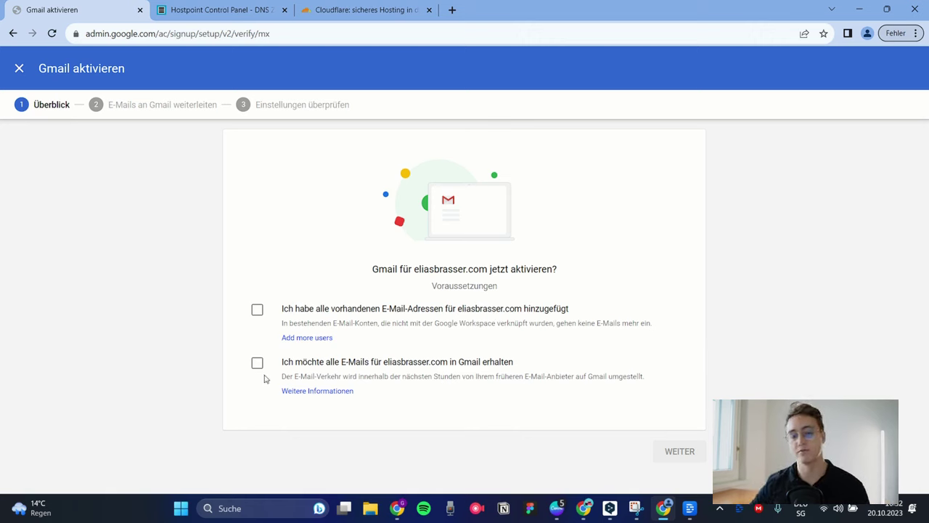
triple_click(342, 315)
click(384, 353)
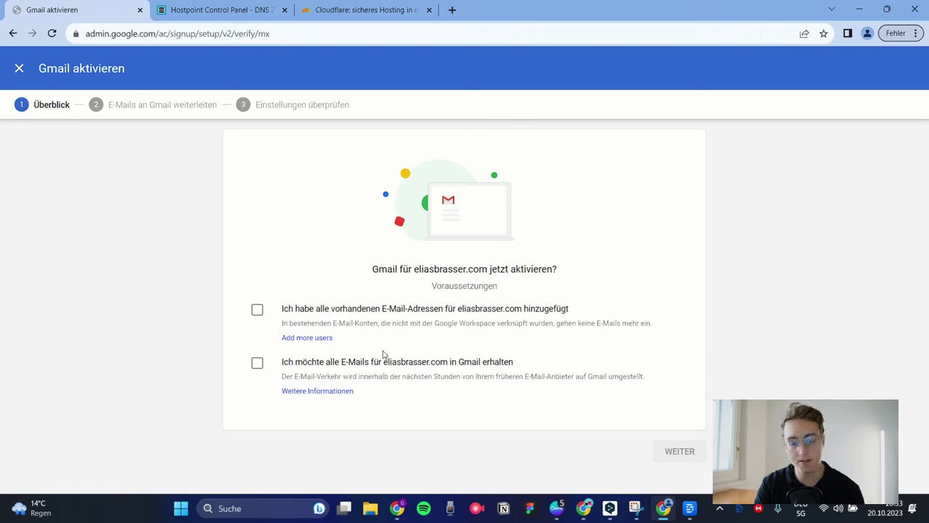
click(257, 310)
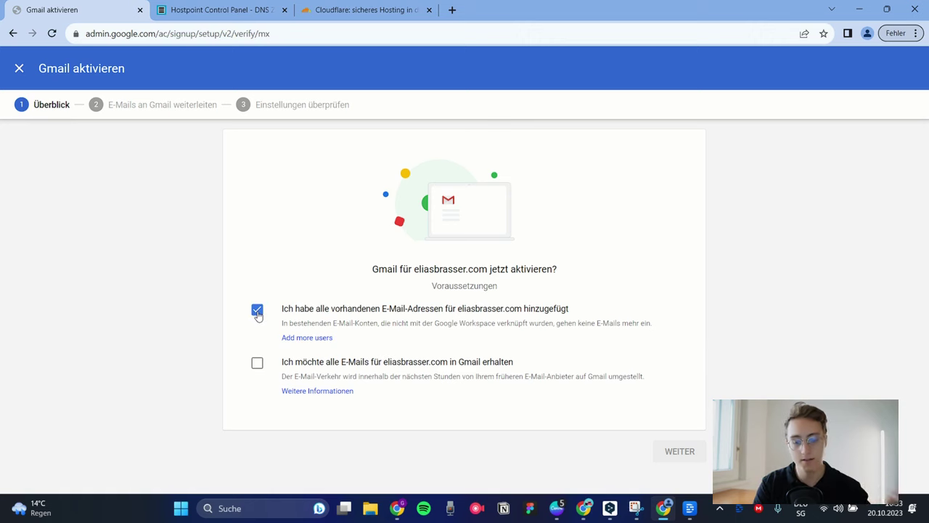
click(358, 370)
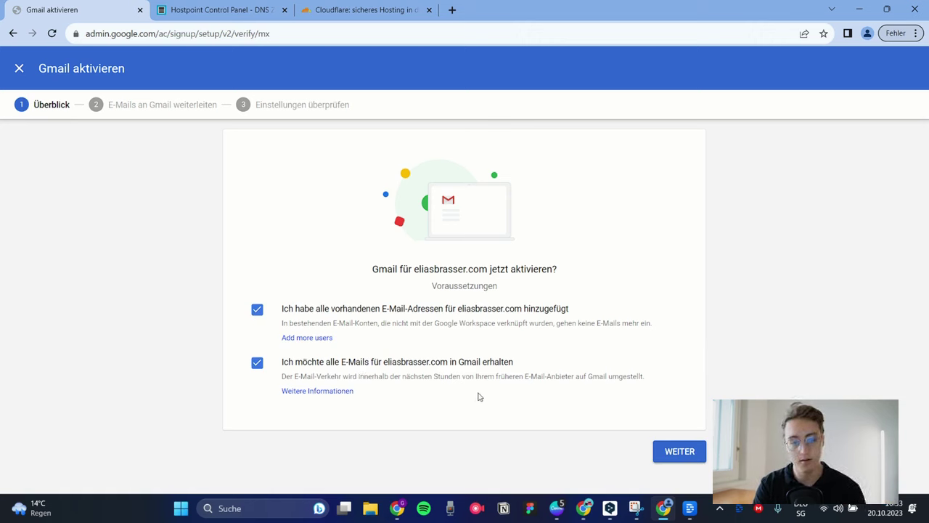
click(665, 453)
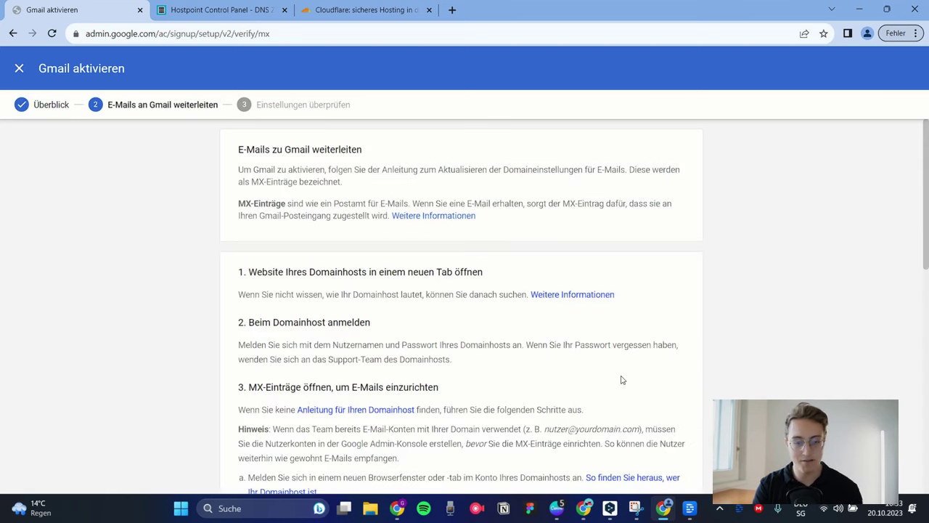
- Review the instructions for replacing the old MX records, including the table of Google mail servers and priorities
scroll(622, 379, down, 4)
scroll(621, 379, down, 3)
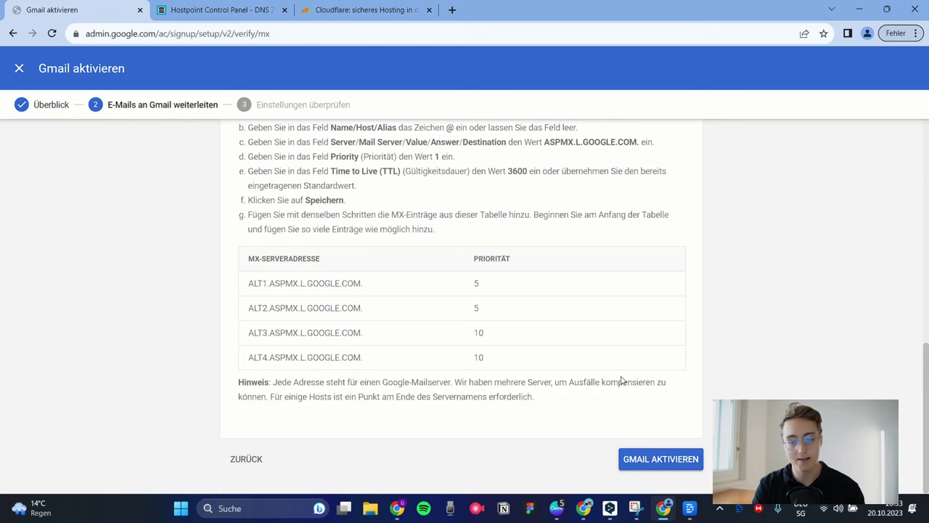
scroll(621, 379, up, 1)
scroll(622, 379, down, 1)
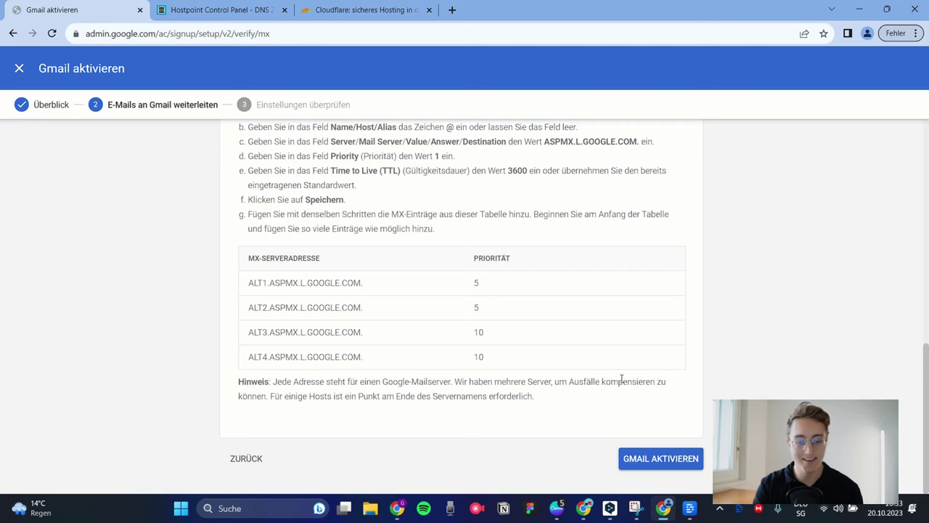
scroll(621, 379, up, 5)
scroll(621, 382, down, 1)
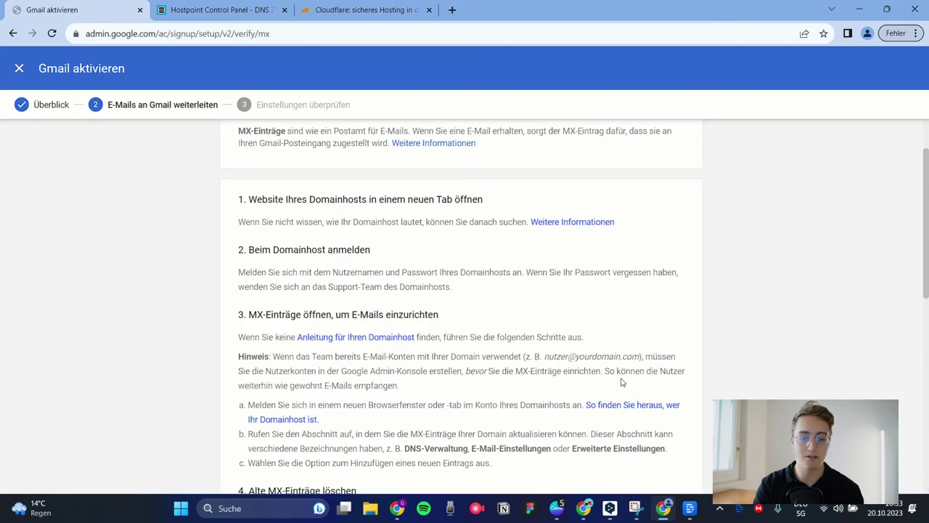
scroll(621, 382, down, 6)
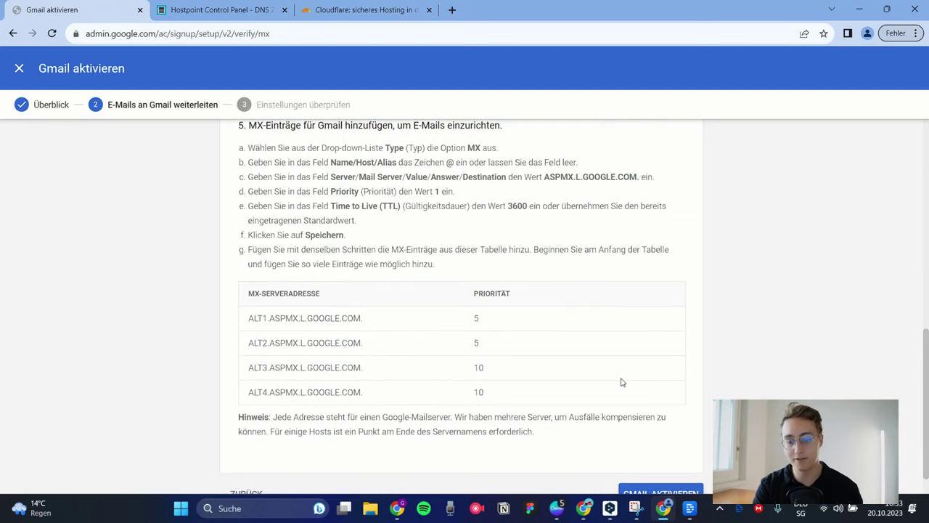
scroll(621, 382, down, 1)
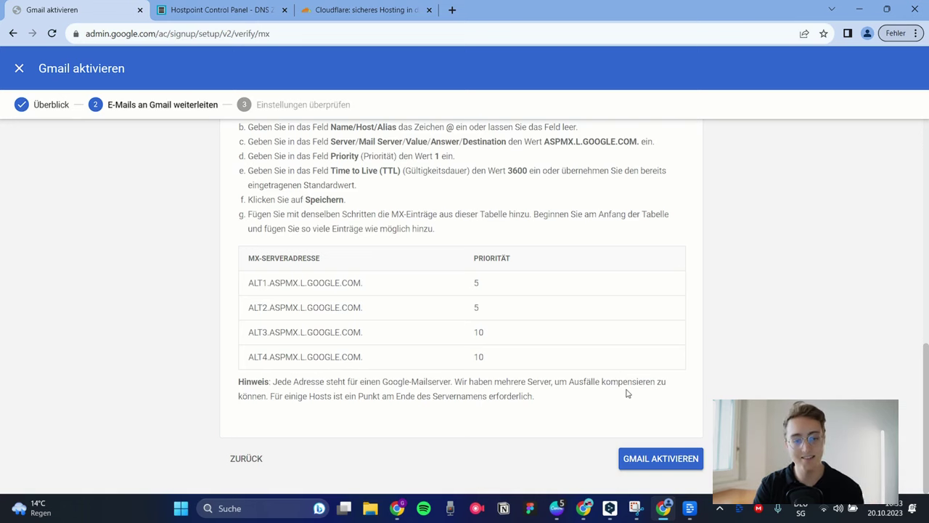
scroll(627, 393, up, 5)
- Switch to the Hostpoint DNS editor and examine the existing MX entries in the record list's type column
key(ctrl+Tab)
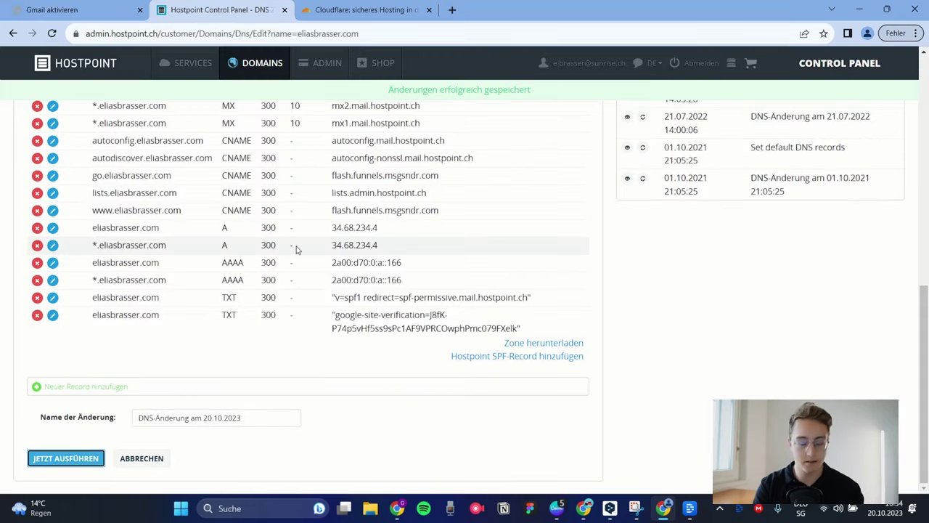
scroll(297, 250, up, 2)
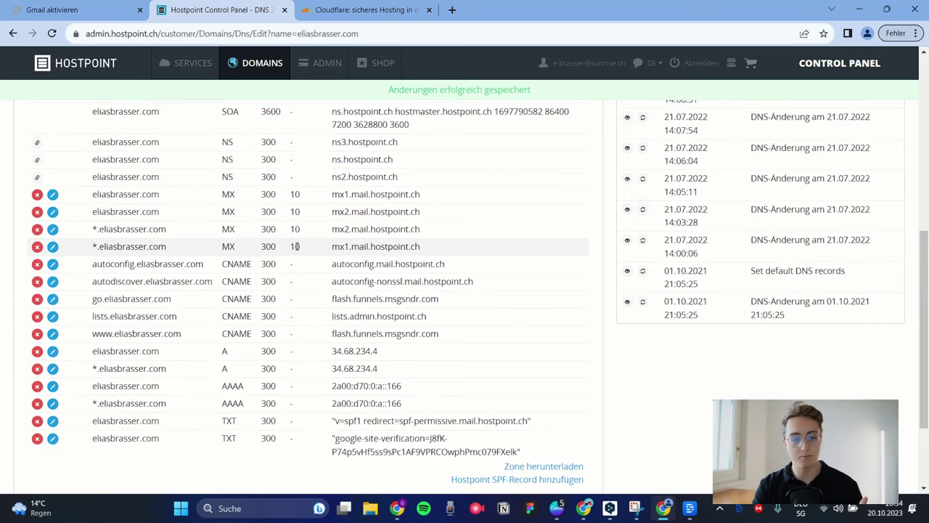
scroll(296, 245, down, 1)
scroll(296, 247, up, 1)
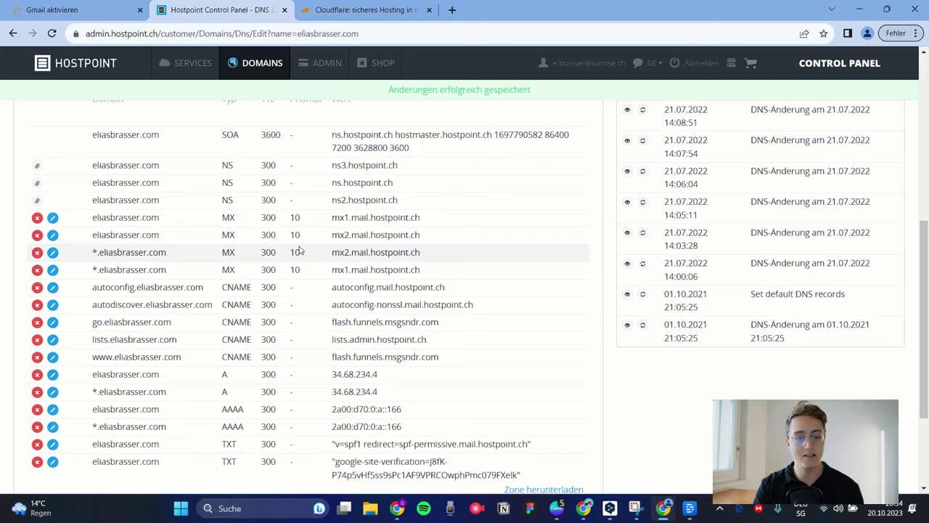
double_click(228, 217)
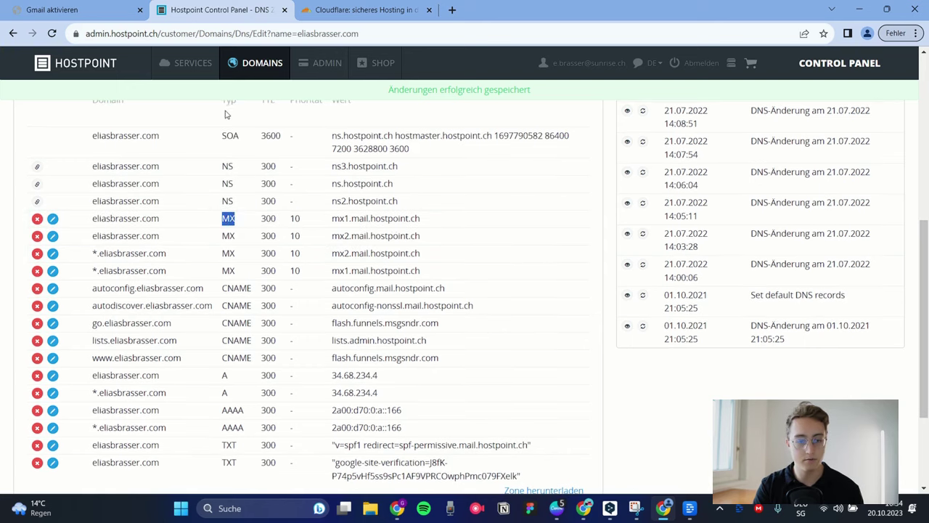
scroll(225, 114, up, 1)
double_click(229, 122)
double_click(230, 237)
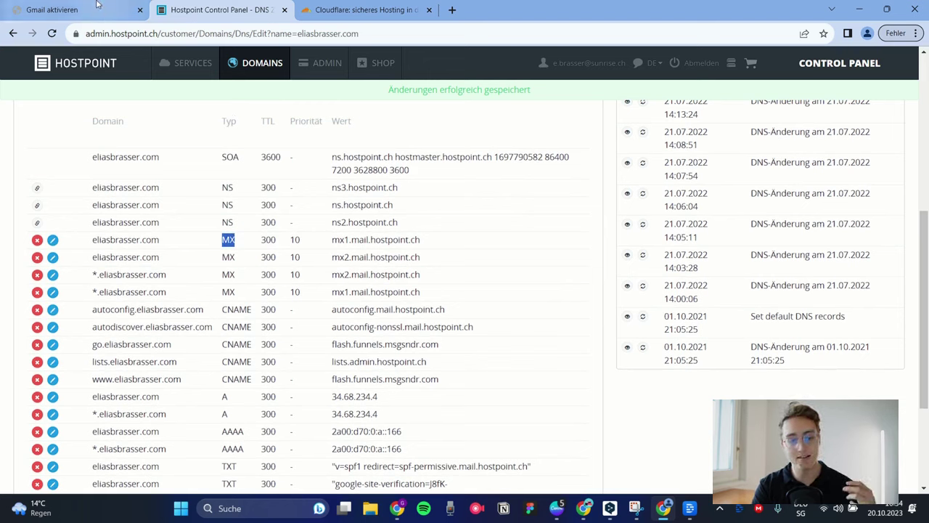
click(98, 6)
click(236, 7)
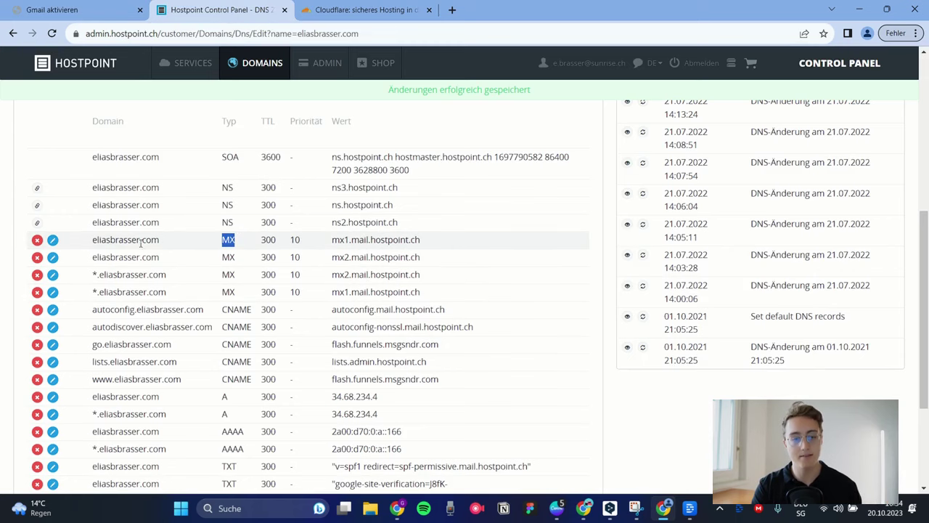
- Delete all four MX records pointing to mx1.mail.hostpoint.ch and mx2.mail.hostpoint.ch, and save the DNS changes
click(37, 240)
click(427, 258)
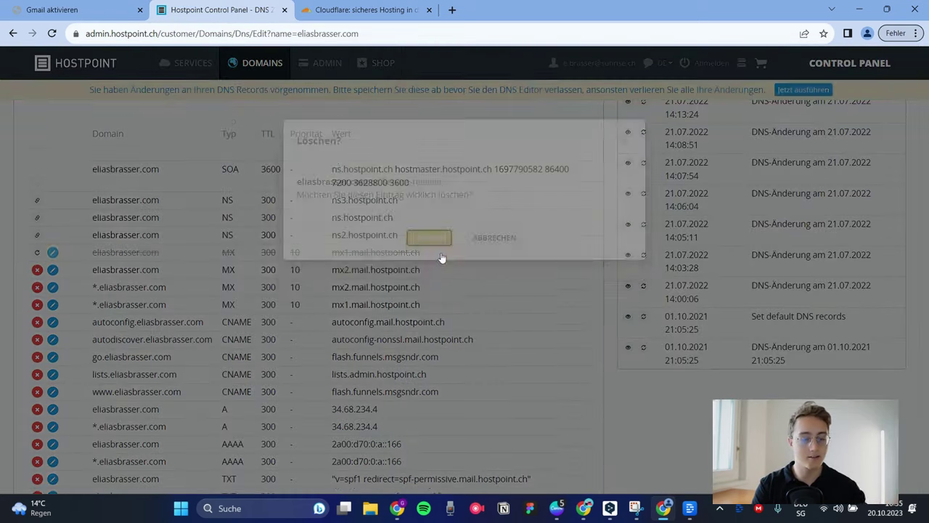
click(428, 258)
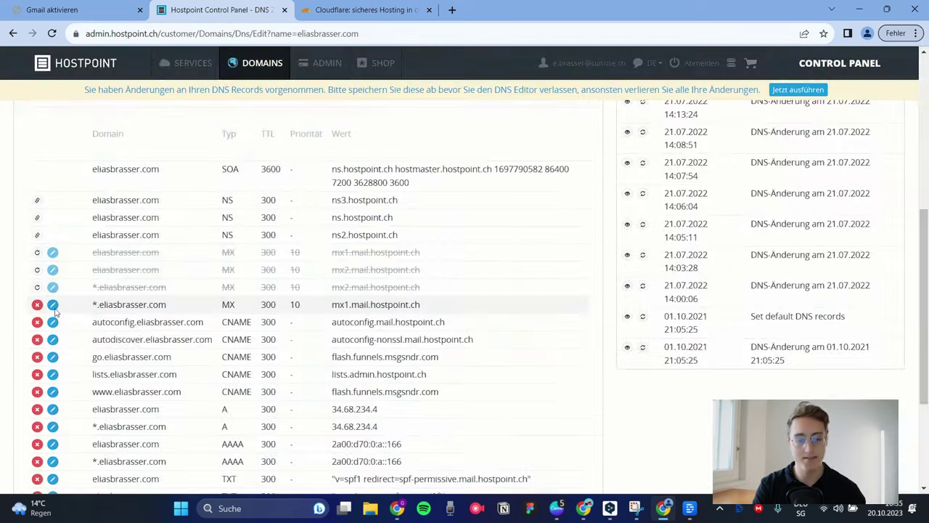
click(37, 304)
click(408, 254)
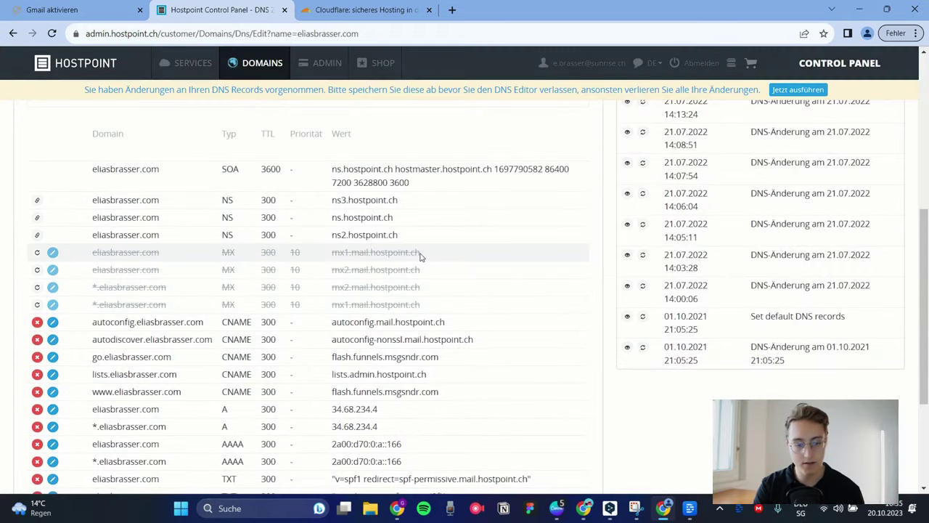
scroll(421, 257, down, 3)
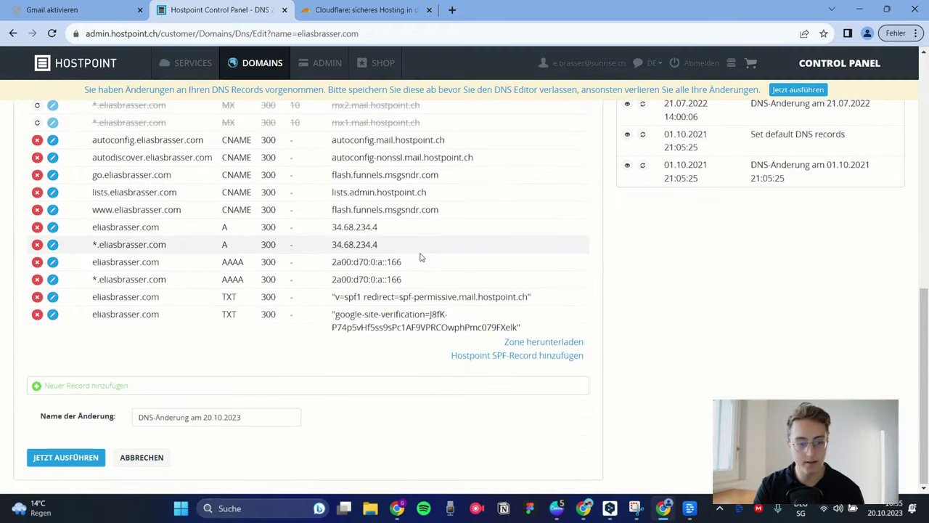
click(85, 457)
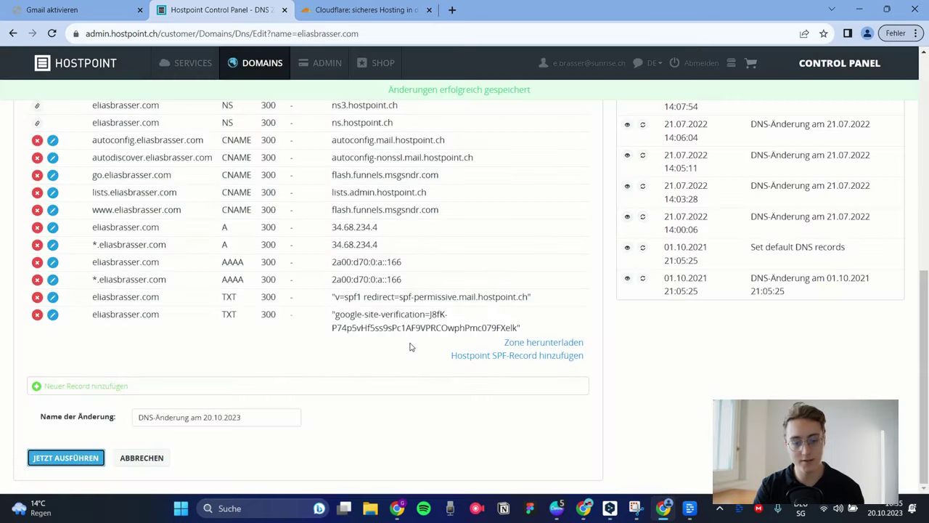
scroll(339, 227, down, 2)
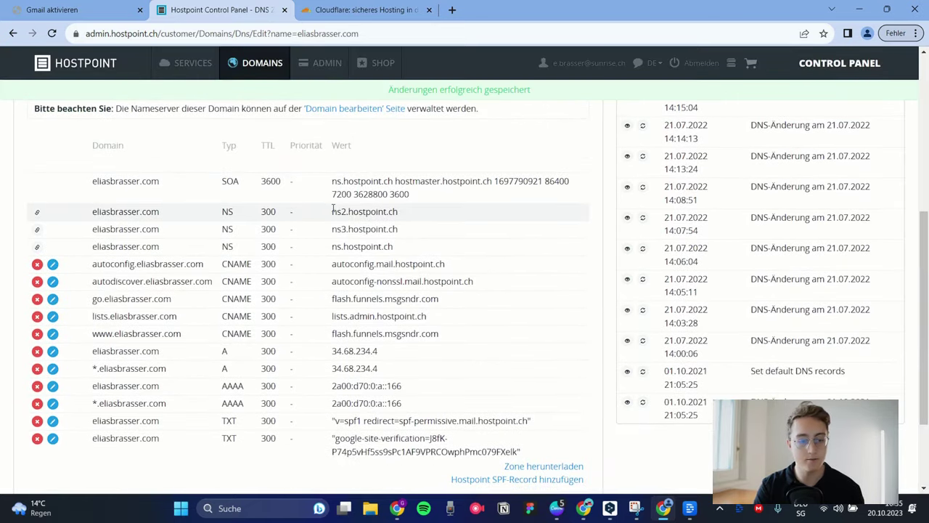
- Switch to the Gmail activation instructions and copy the first mail server address in the table, ALT1.ASPMX.L.GOOGLE.COM
click(51, 10)
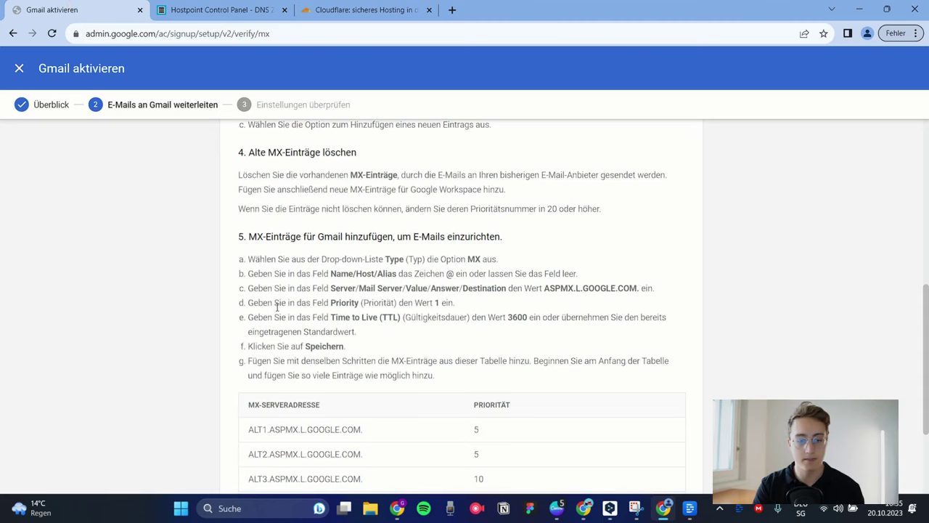
scroll(276, 309, down, 2)
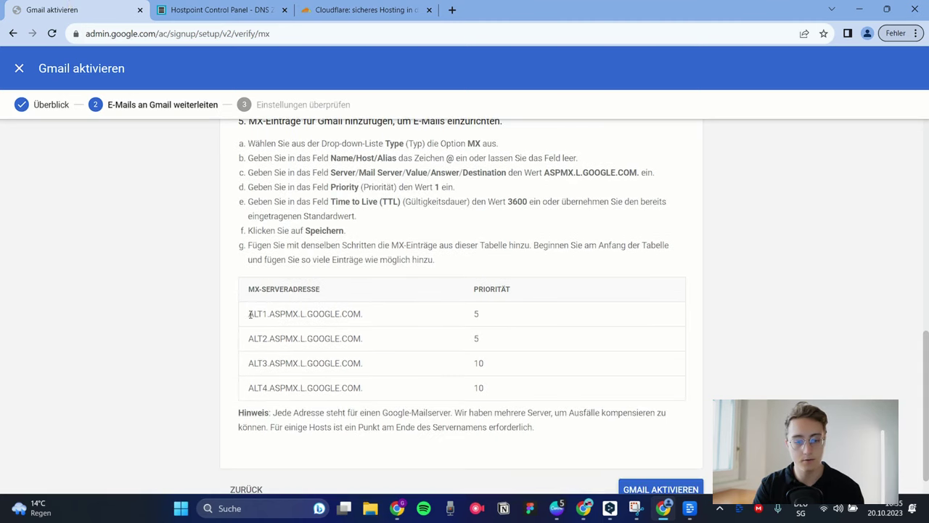
drag(250, 313, 368, 326)
key(ctrl+c)
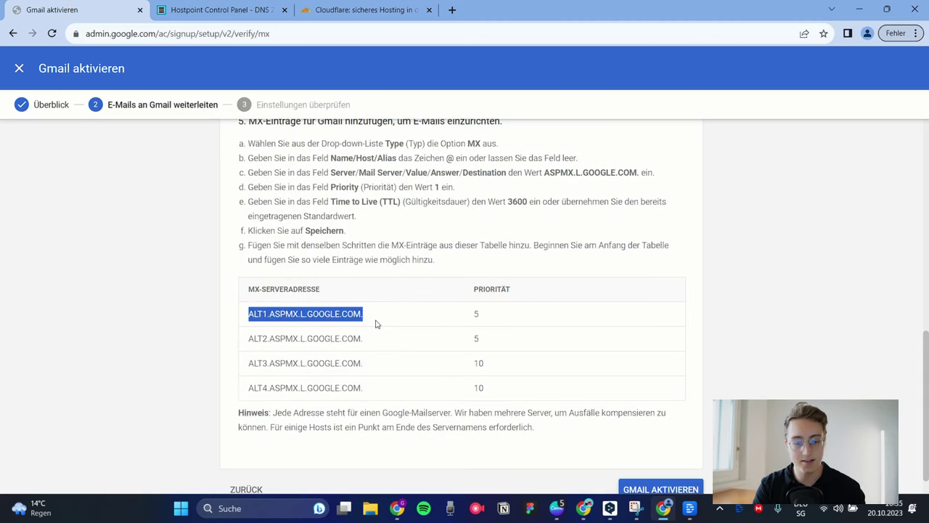
- Start a new MX record in the Hostpoint DNS editor with hostname ALT1.ASPMX.L.GOOGLE.COM. and priority 5
key(ctrl+Tab)
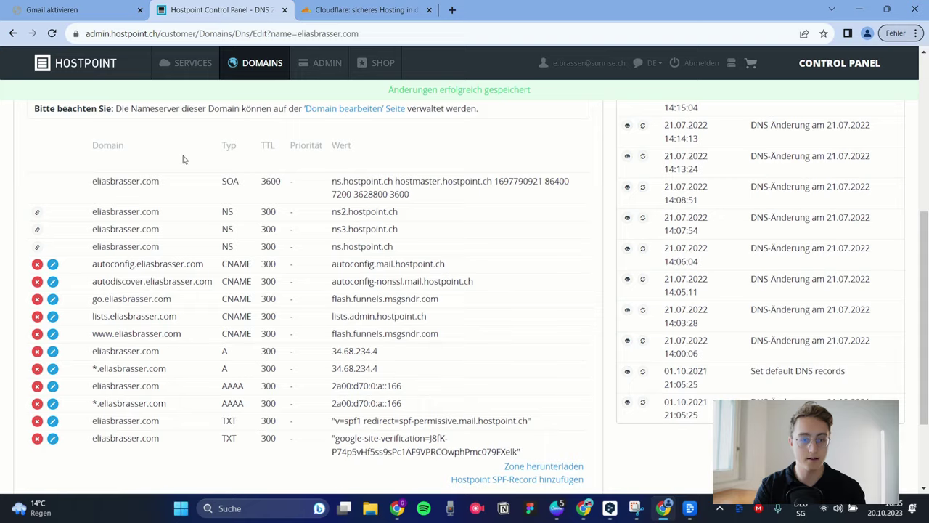
scroll(182, 157, down, 3)
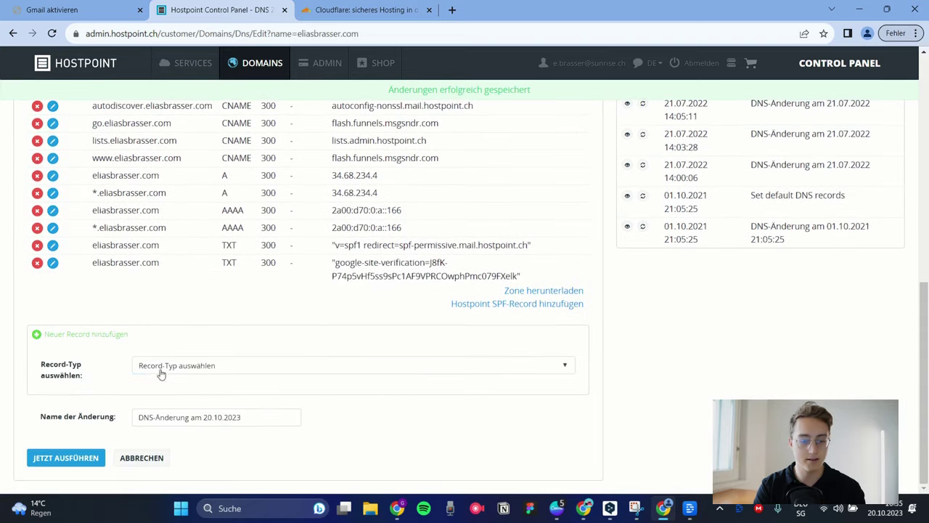
click(161, 370)
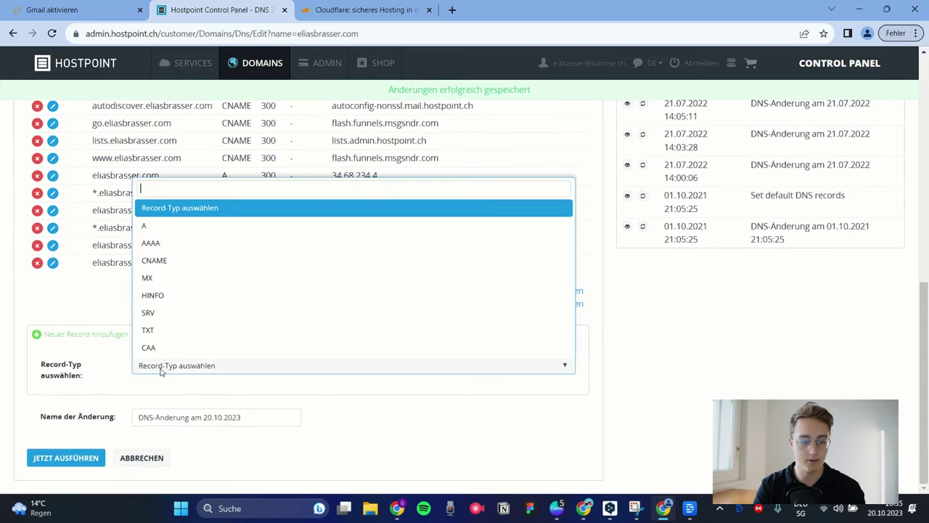
click(173, 297)
scroll(177, 419, down, 1)
click(172, 437)
key(ctrl+v)
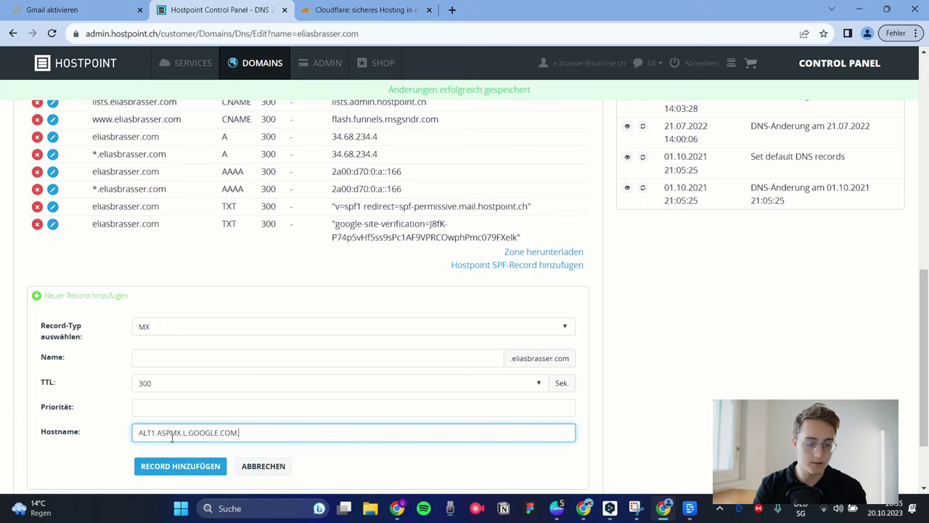
click(43, 6)
click(218, 10)
text(5)
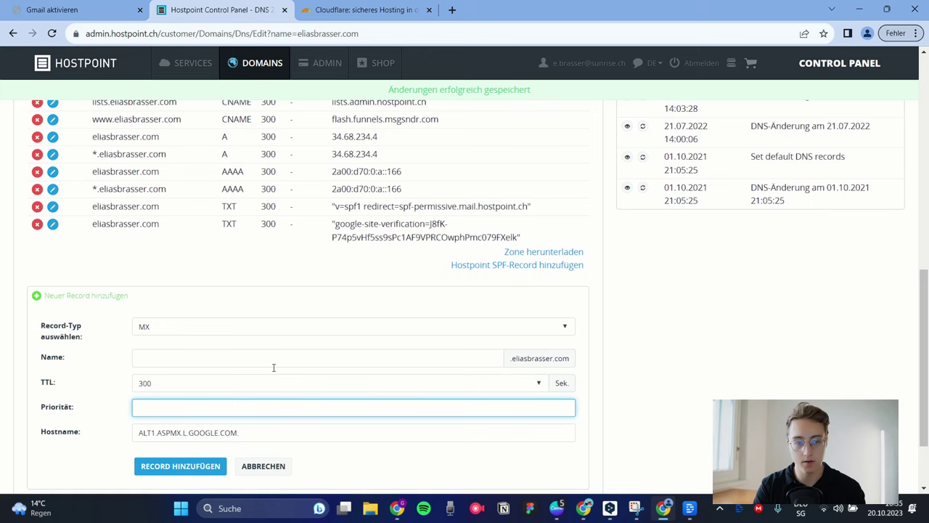
- Check the Google instructions for what the Name/Host/Alias field of the MX record requires
click(95, 8)
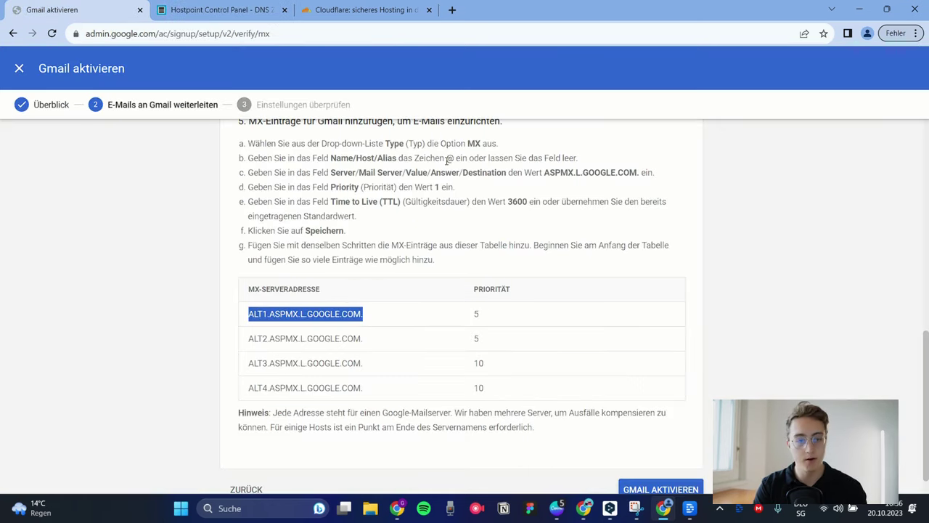
drag(446, 158, 455, 158)
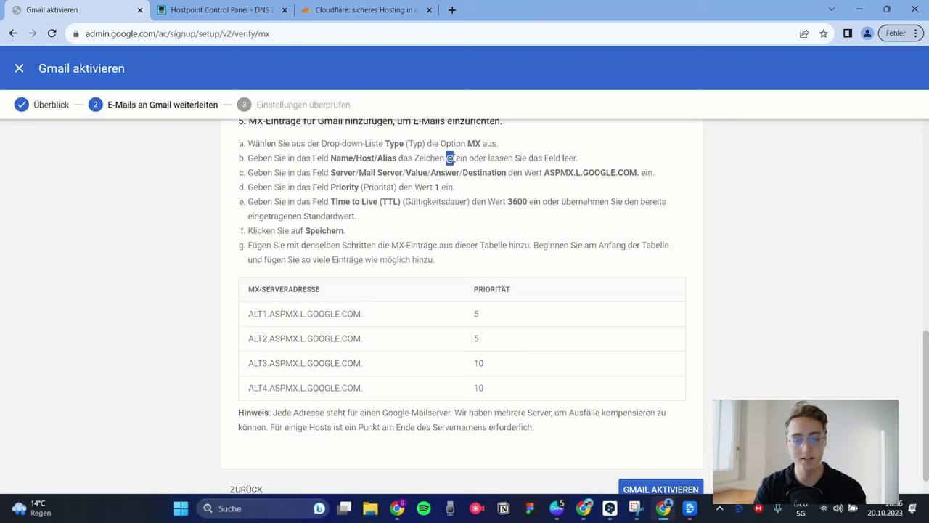
triple_click(454, 158)
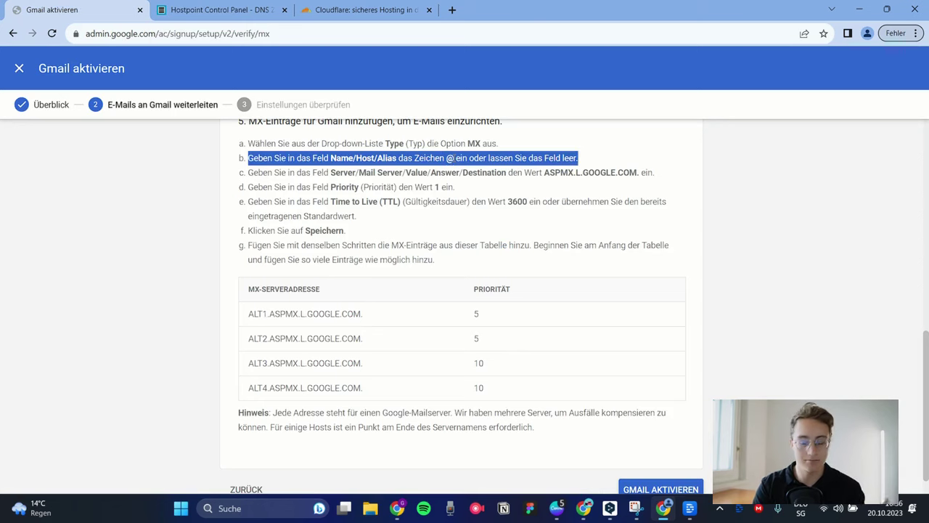
click(454, 158)
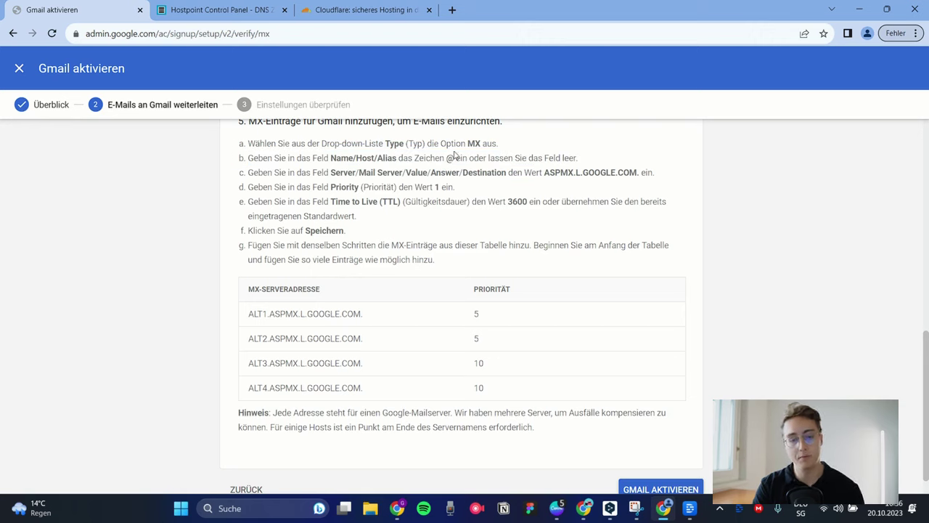
drag(448, 159, 455, 160)
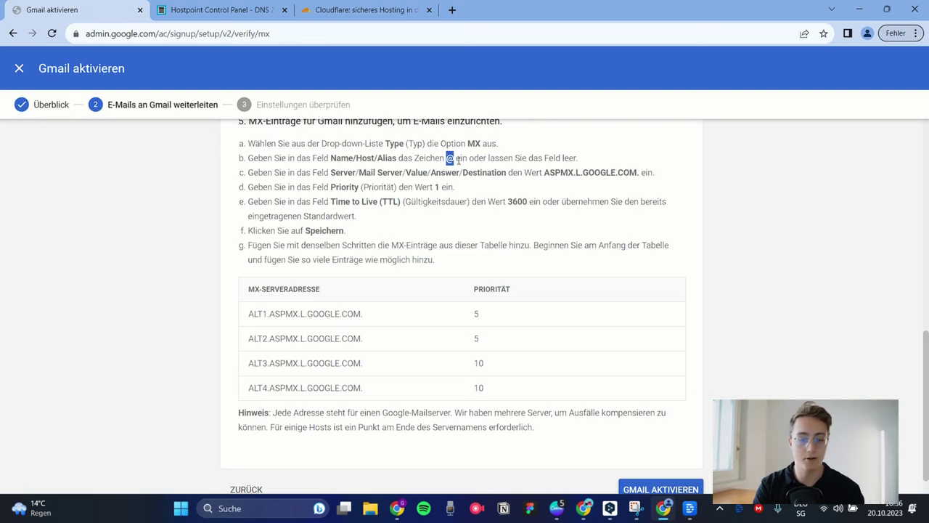
- Return to the Hostpoint DNS editor and add the ALT1 MX record with its name left empty
key(ctrl+Tab)
click(283, 359)
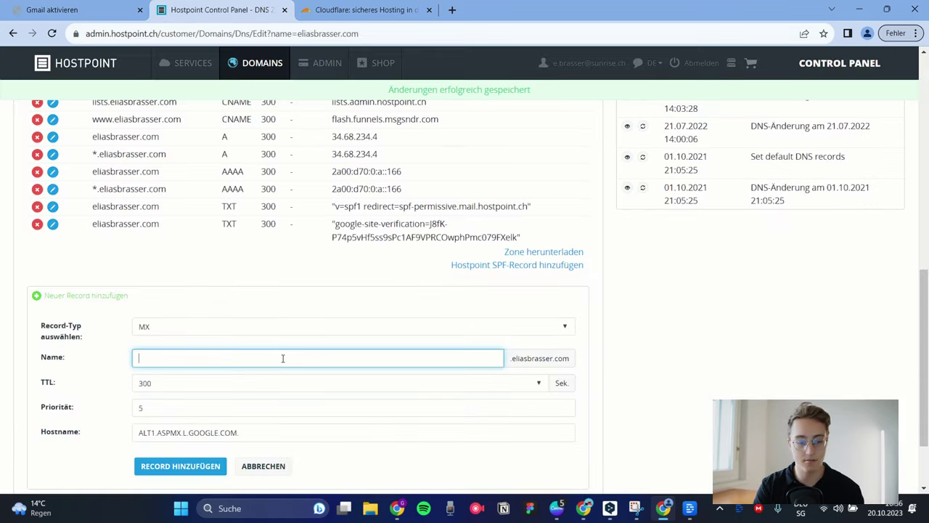
click(121, 392)
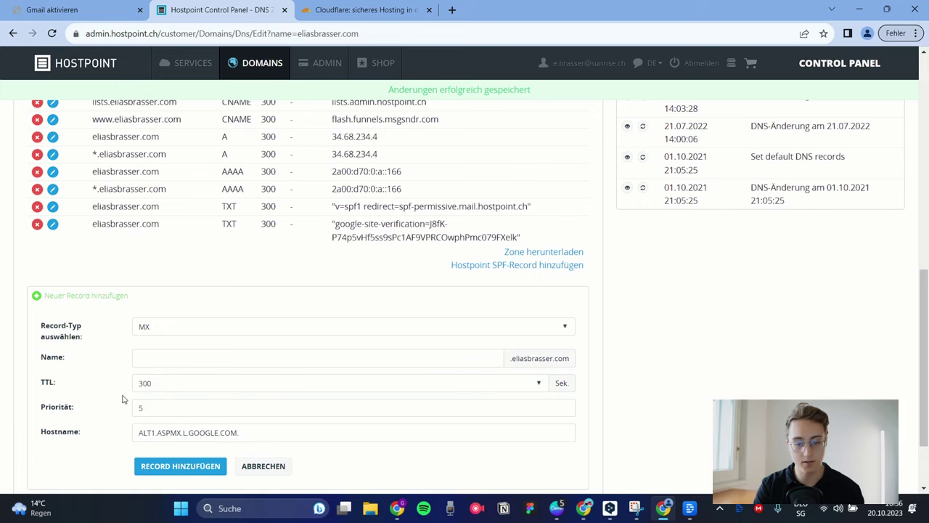
click(174, 466)
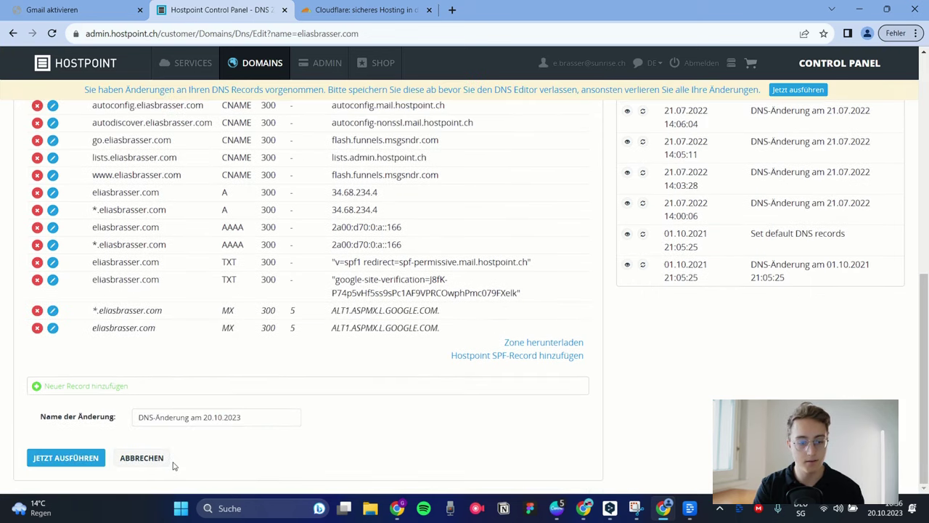
- Add another MX record with an empty name, priority 5 and hostname ALT2.ASPMX.L.GOOGLE.COM
click(109, 386)
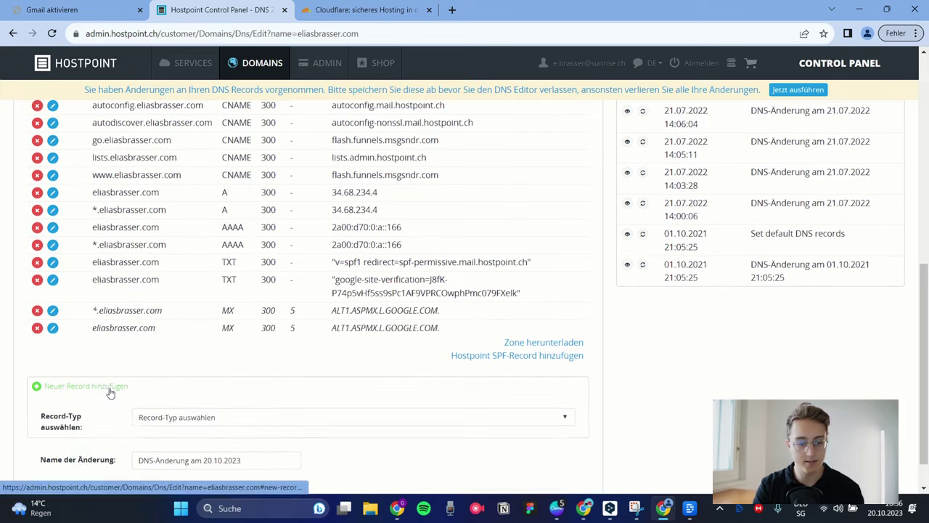
click(156, 420)
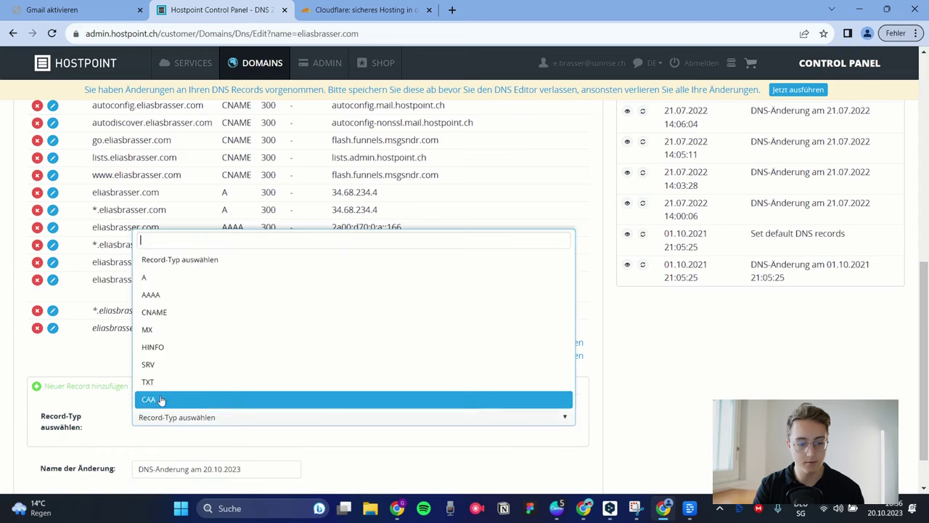
click(237, 332)
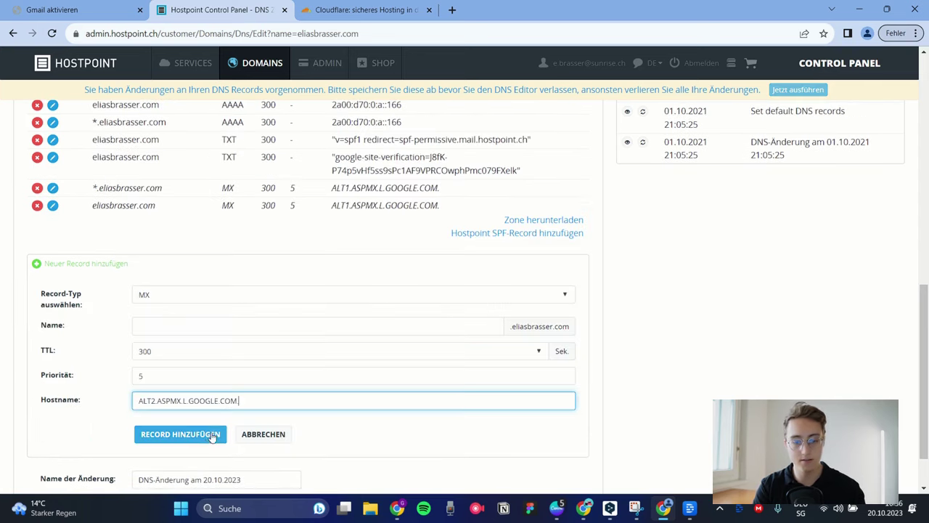
click(210, 436)
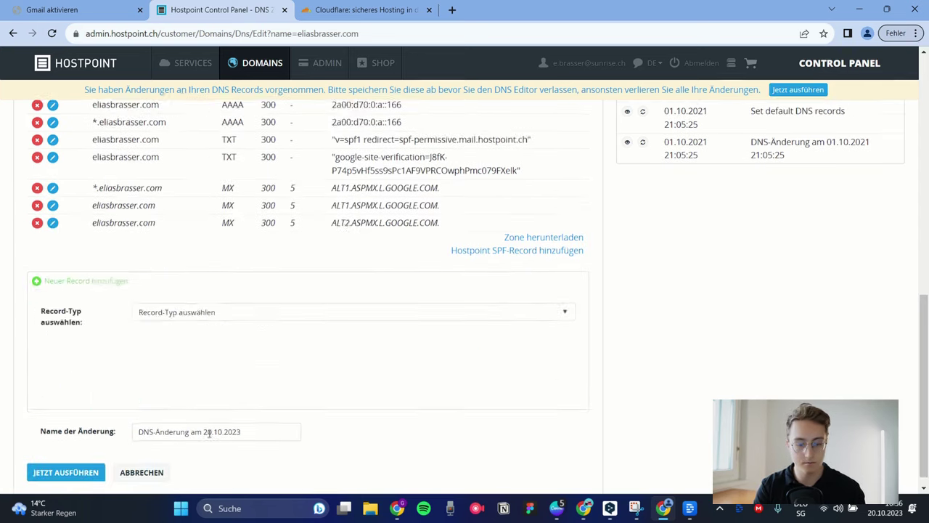
- Add another MX record with an empty name, priority 10 and hostname ALT3.ASPMX.L.GOOGLE.COM
click(110, 385)
click(143, 420)
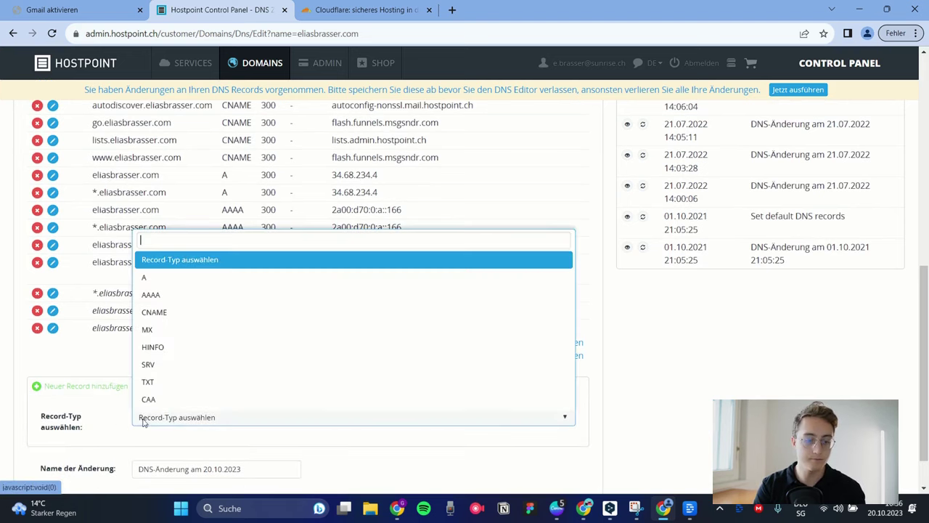
click(178, 330)
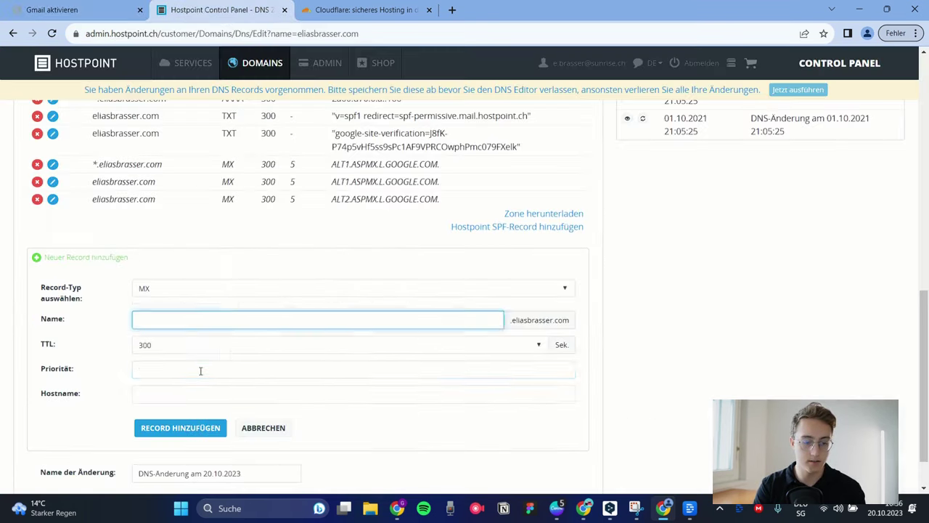
click(201, 371)
text(10)
click(200, 394)
text(ALT3.ASPMX.L.GOOGLE.COM.)
click(181, 428)
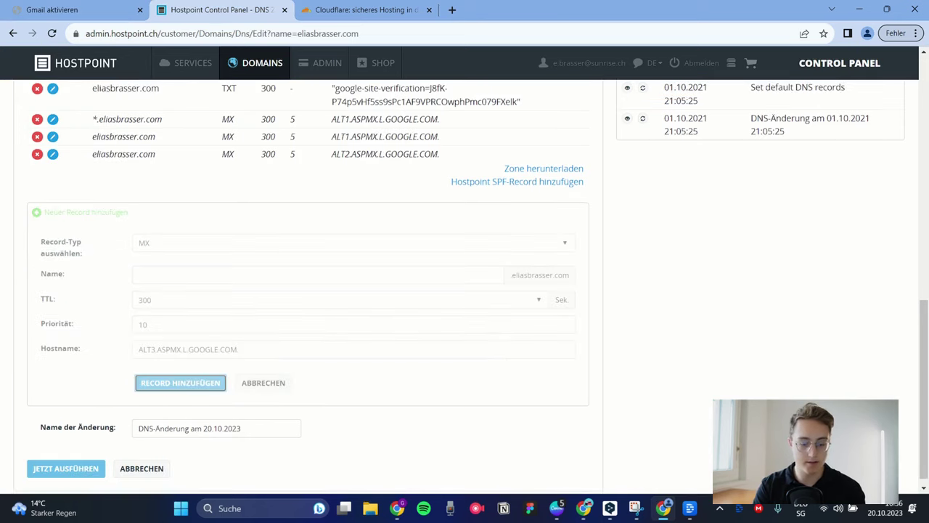
- Add another MX record with an empty name, priority 10 and hostname ALT4.ASPMX.L.GOOGLE.COM., and apply the DNS changes
click(114, 5)
click(305, 387)
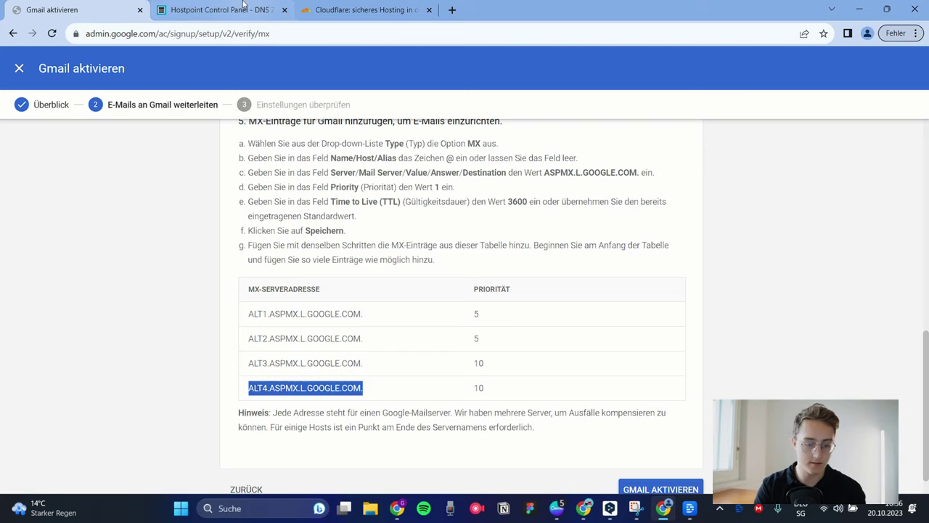
click(218, 9)
click(81, 388)
click(161, 407)
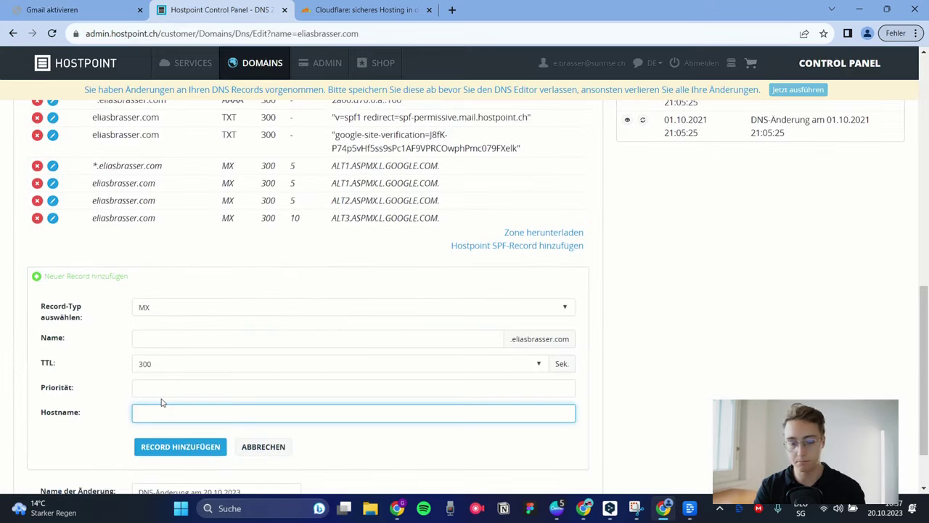
text(ALT4.ASPMX.L.GOOGLE.COM.)
click(154, 385)
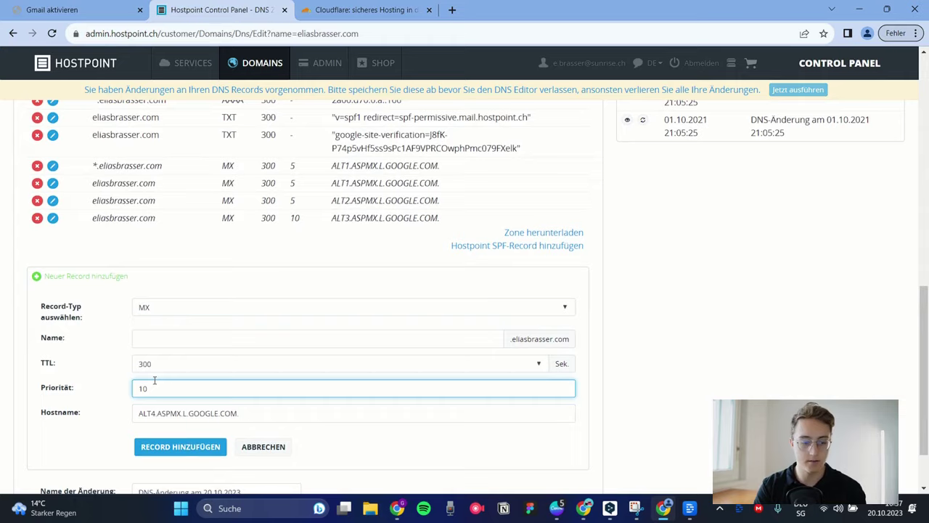
text(10)
click(180, 446)
click(82, 458)
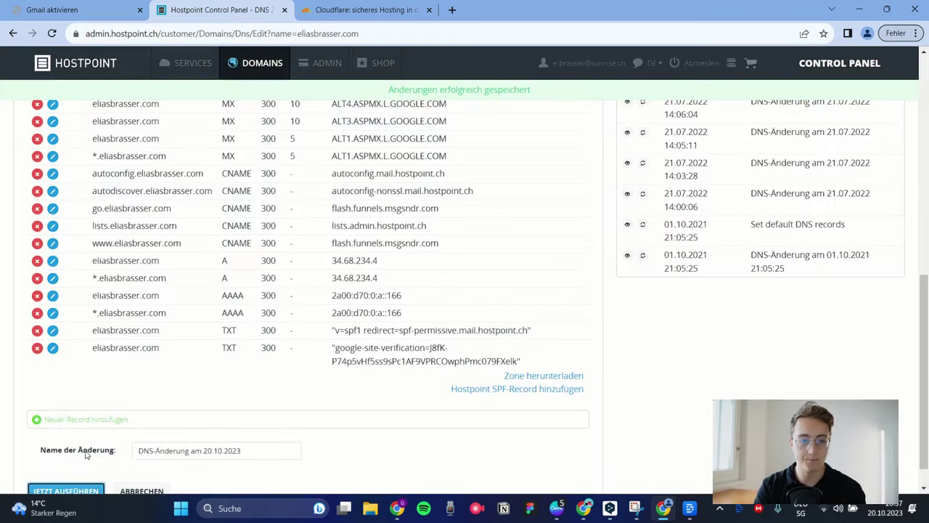
- Return to the Google setup instructions and start the Gmail activation
click(51, 9)
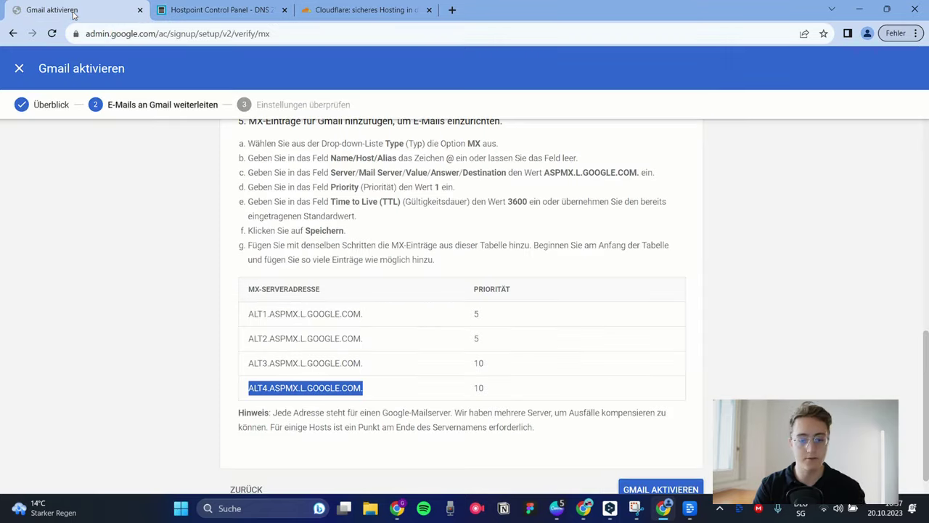
scroll(354, 283, down, 1)
click(354, 281)
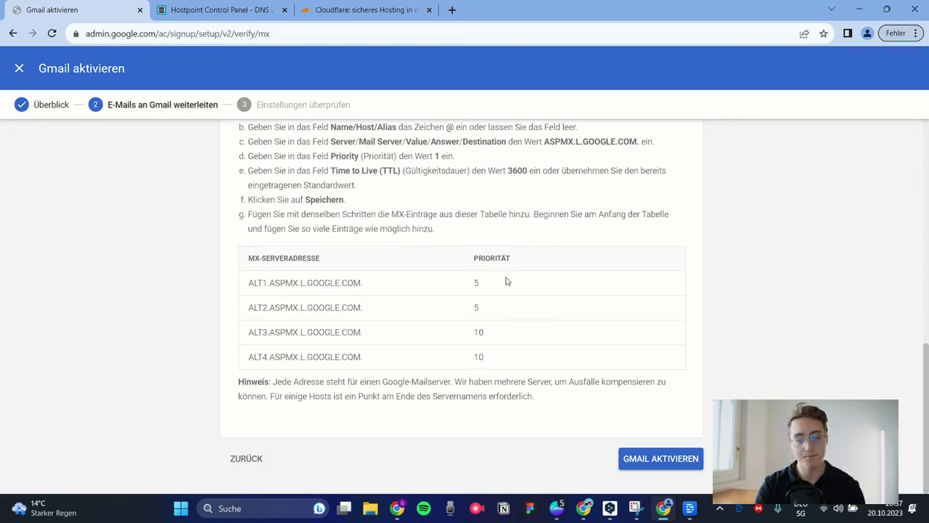
click(651, 465)
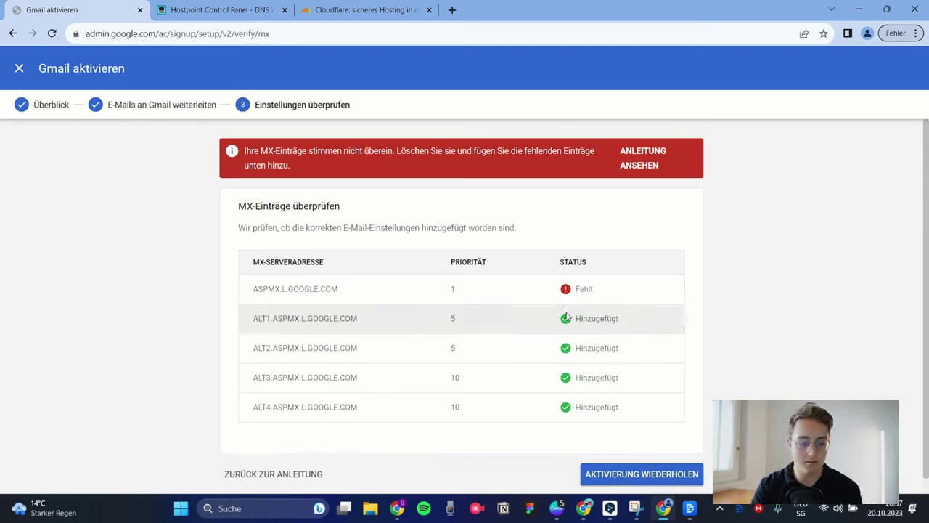
- Reopen the Google instructions and copy the main mail server address ASPMX.L.GOOGLE.COM
click(642, 158)
drag(545, 187, 640, 187)
key(ctrl+c)
- In the Hostpoint DNS editor, add an MX record with an empty name, priority 1 and hostname ASPMX.L.GOOGLE.COM, and apply the changes
click(210, 9)
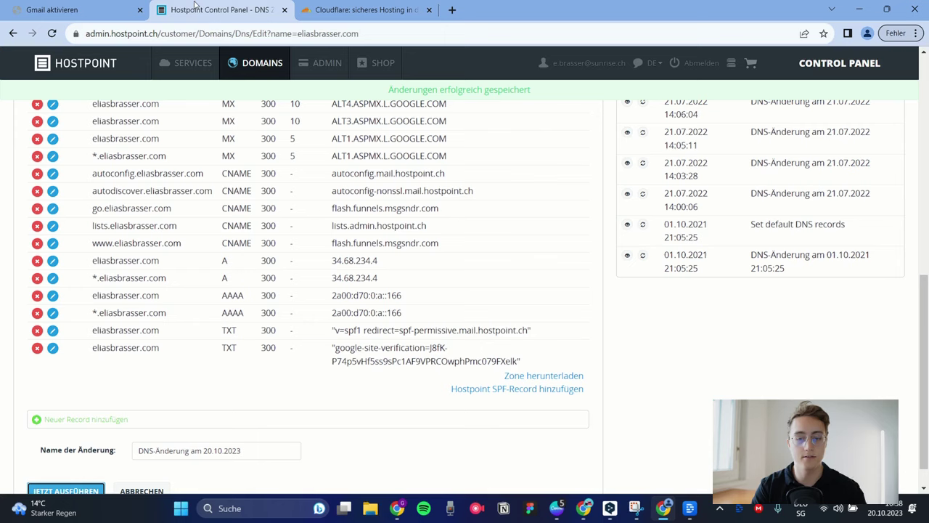
click(102, 421)
click(168, 374)
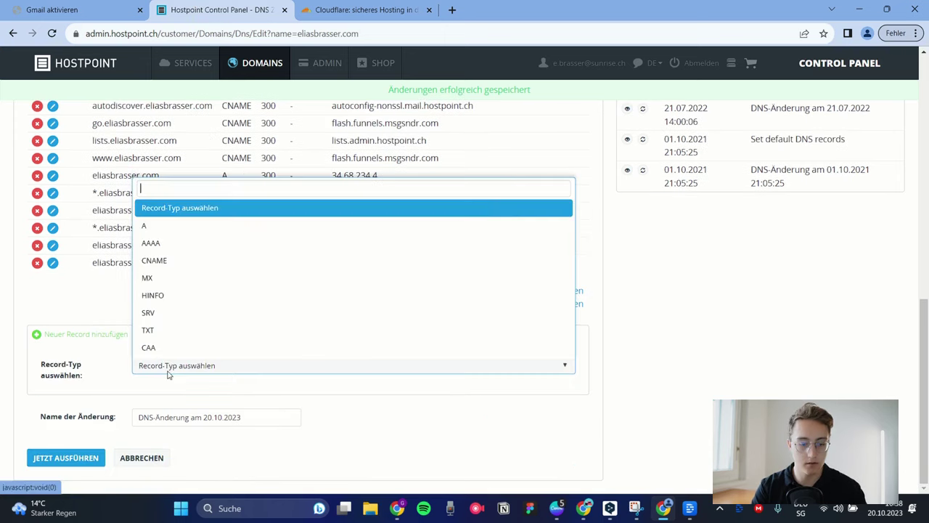
click(183, 278)
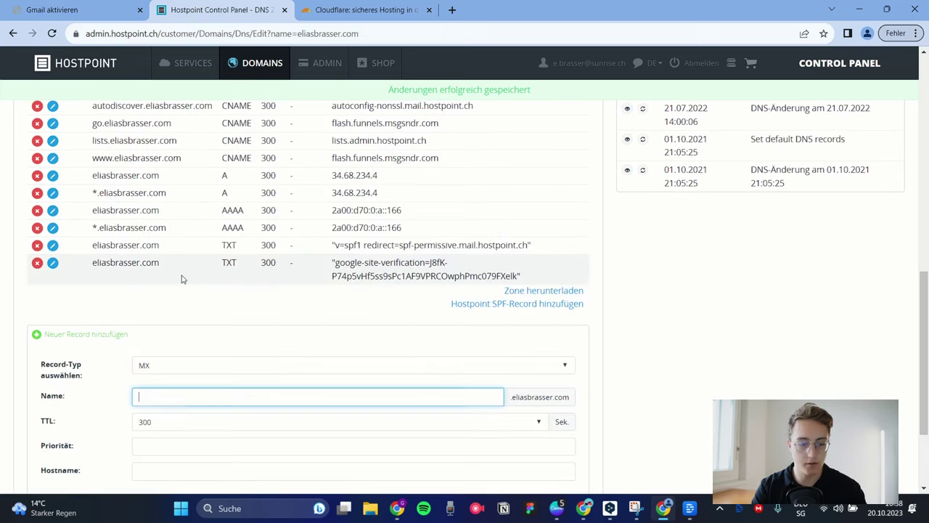
scroll(177, 449, down, 1)
click(172, 425)
key(ctrl+v)
click(169, 455)
click(76, 462)
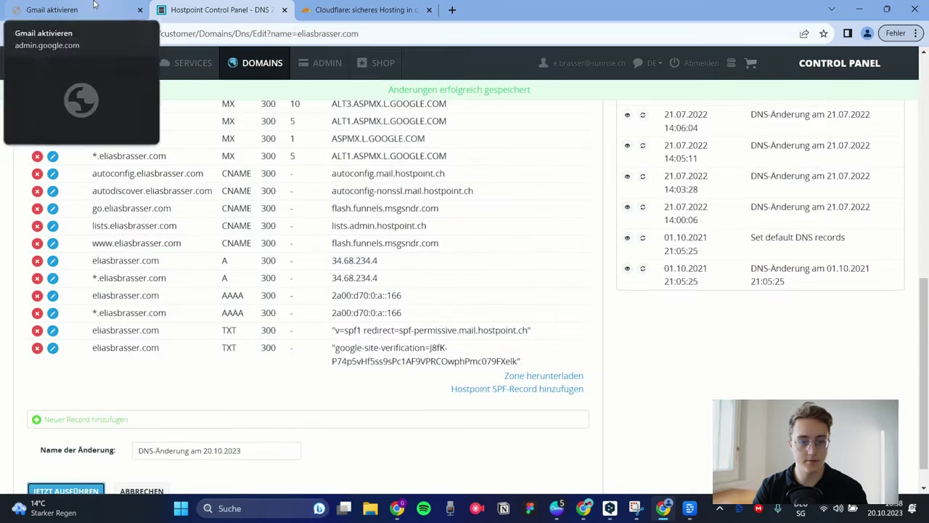
- Repeat the Gmail activation in the Google setup and skip the remaining task of creating new users
click(93, 6)
click(650, 469)
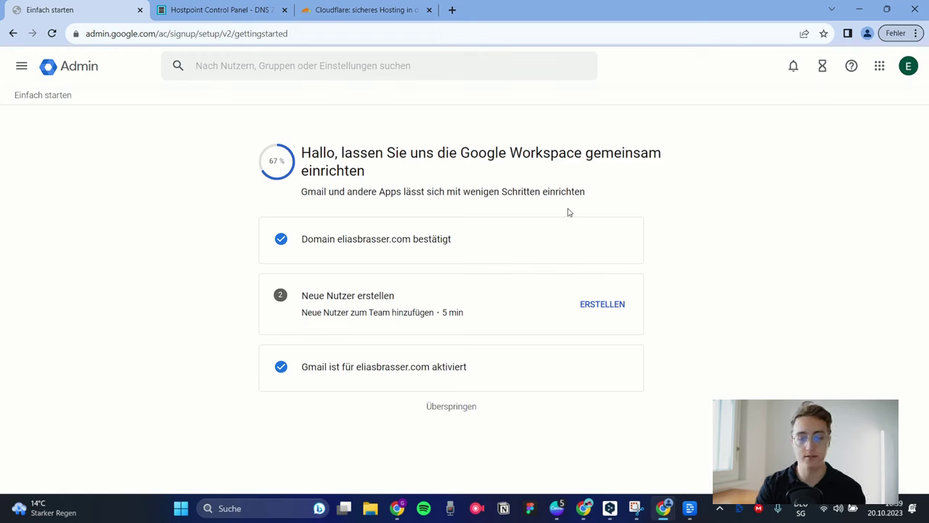
drag(483, 312, 303, 296)
click(305, 295)
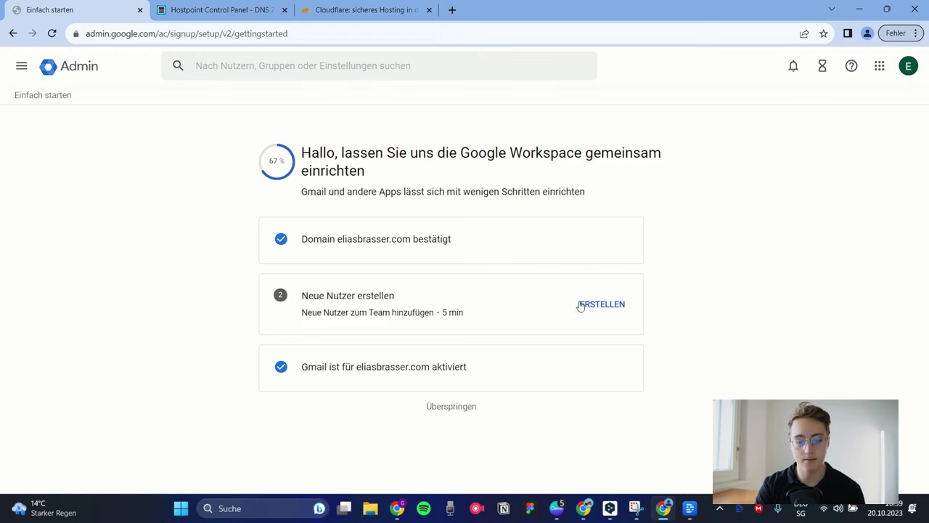
click(468, 408)
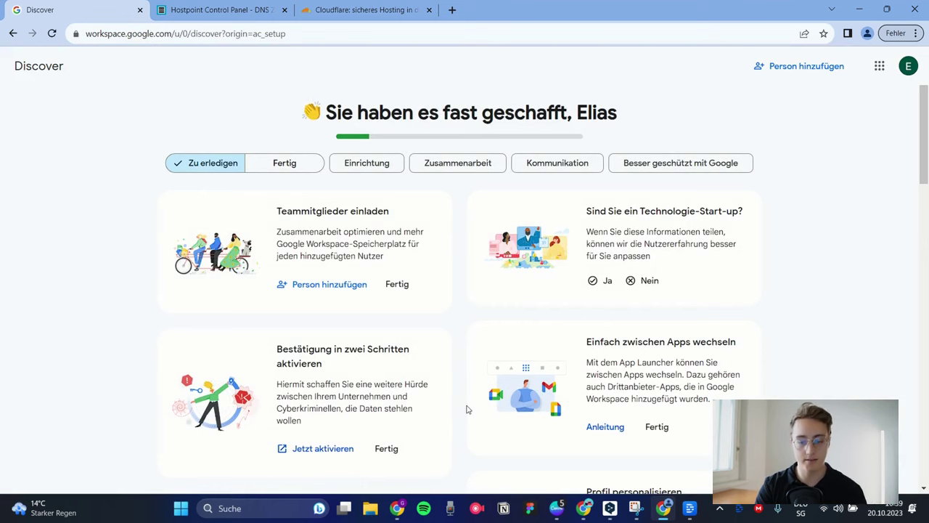
- Move the Administrator app in the Google app launcher up to the start of the second row
click(881, 67)
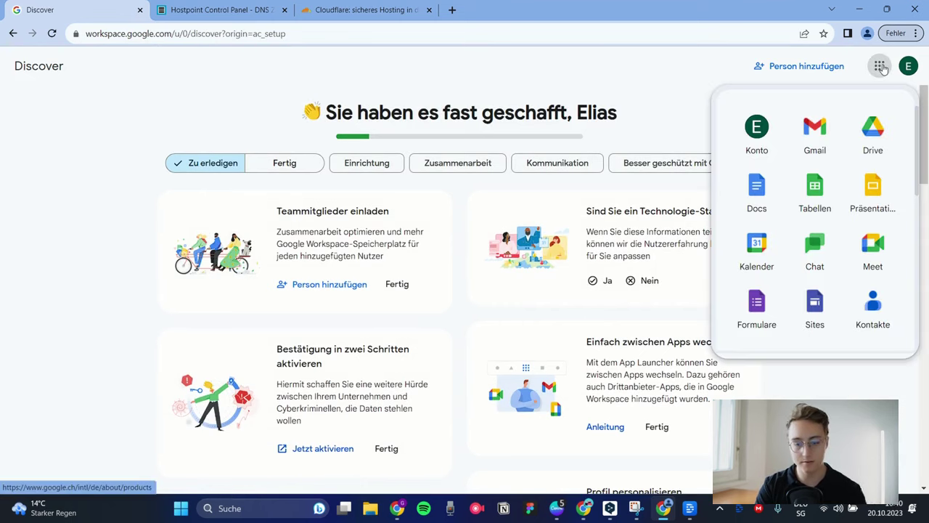
click(881, 67)
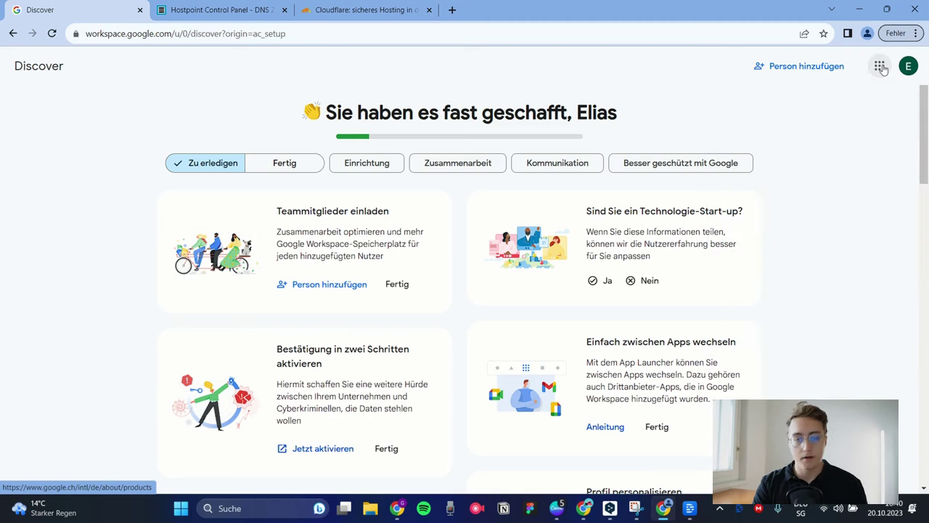
click(881, 67)
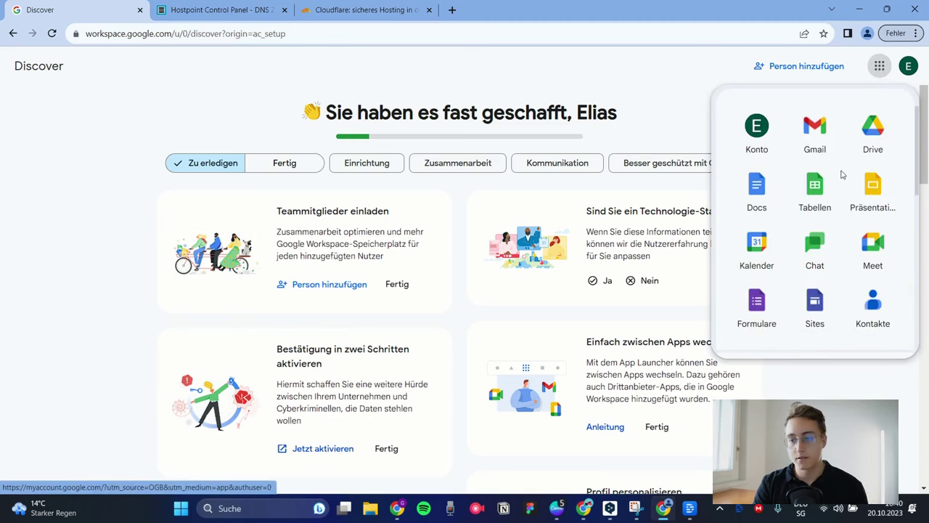
scroll(842, 175, down, 3)
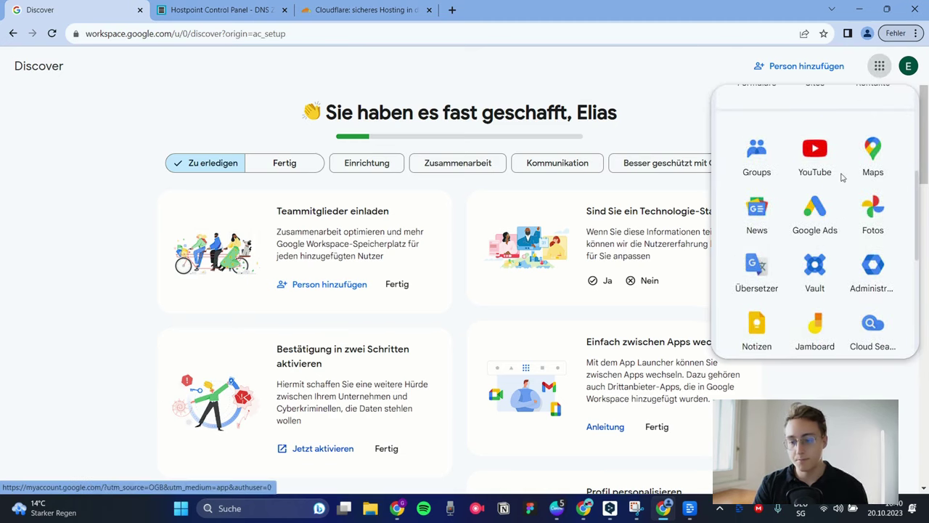
drag(877, 275, 759, 150)
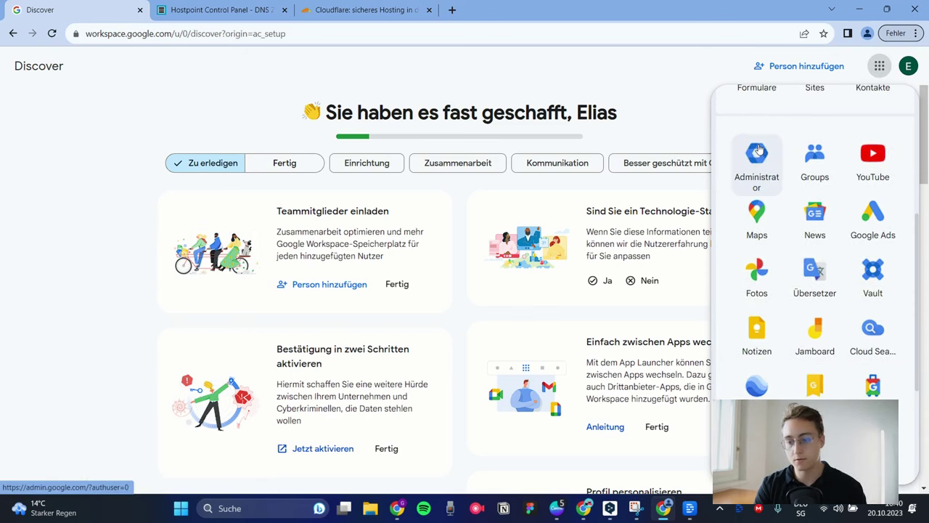
scroll(758, 150, up, 2)
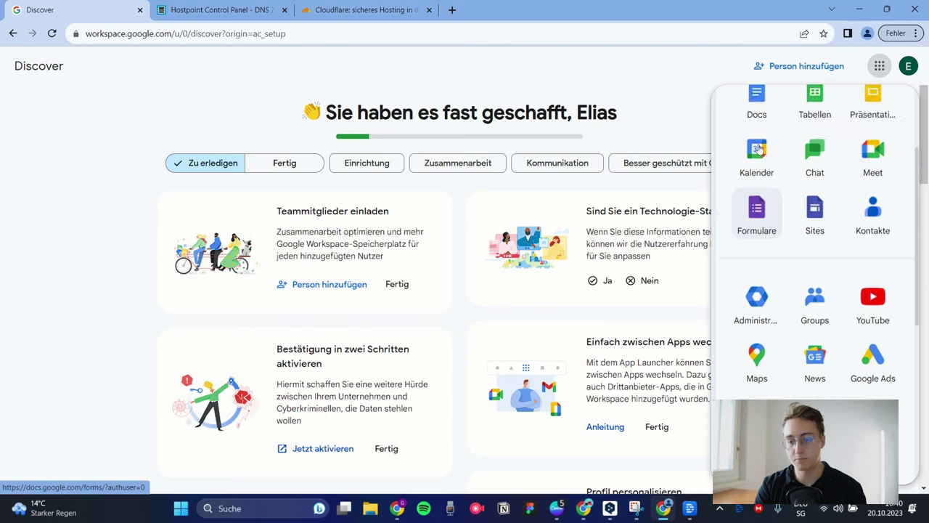
drag(757, 250, 771, 116)
scroll(762, 218, up, 2)
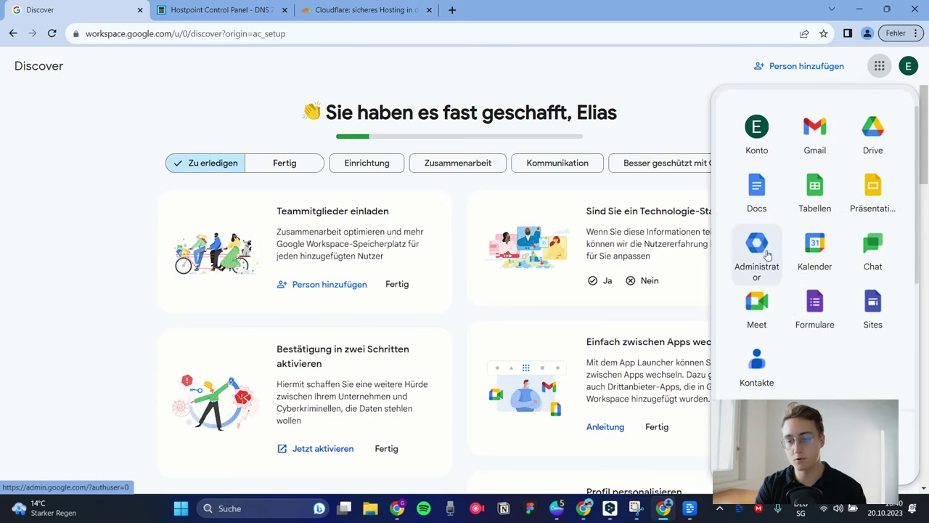
drag(765, 250, 777, 200)
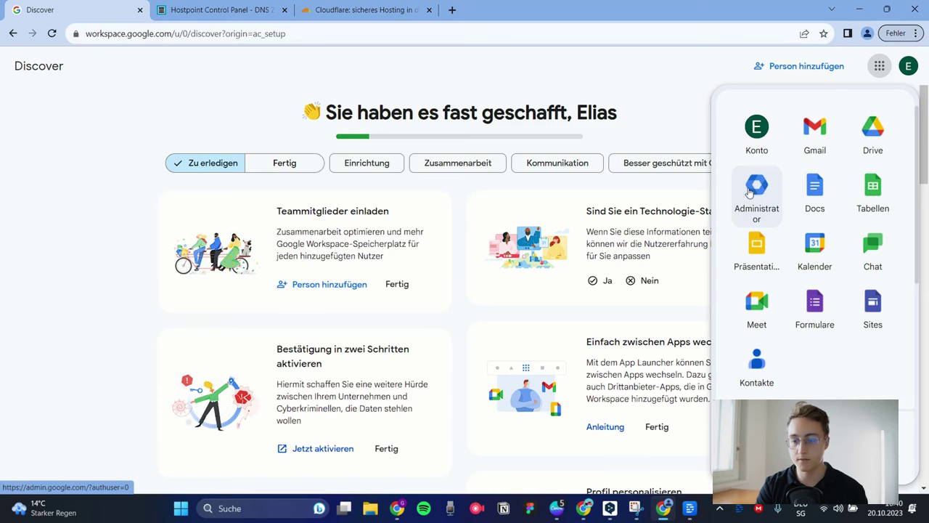
- Open the Administrator app and look through the Admin console home page, from users and billing to domains
click(758, 187)
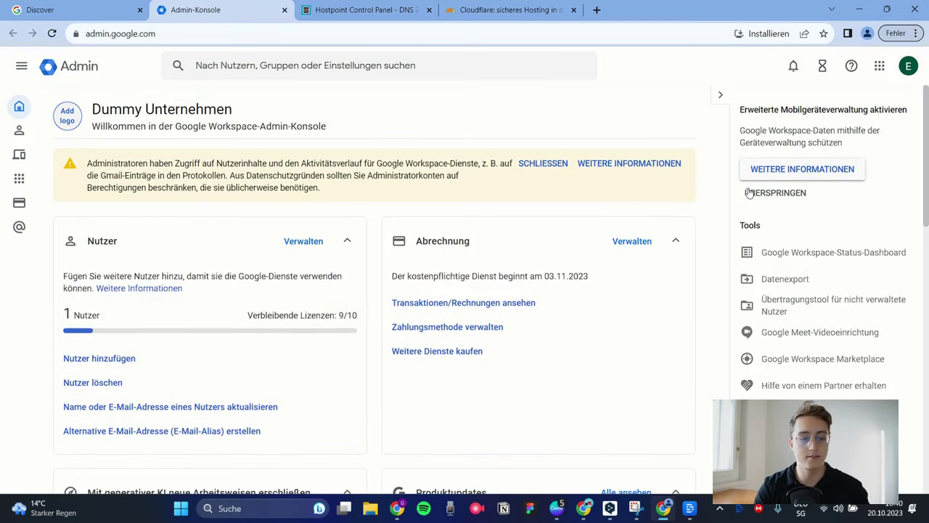
scroll(645, 205, down, 1)
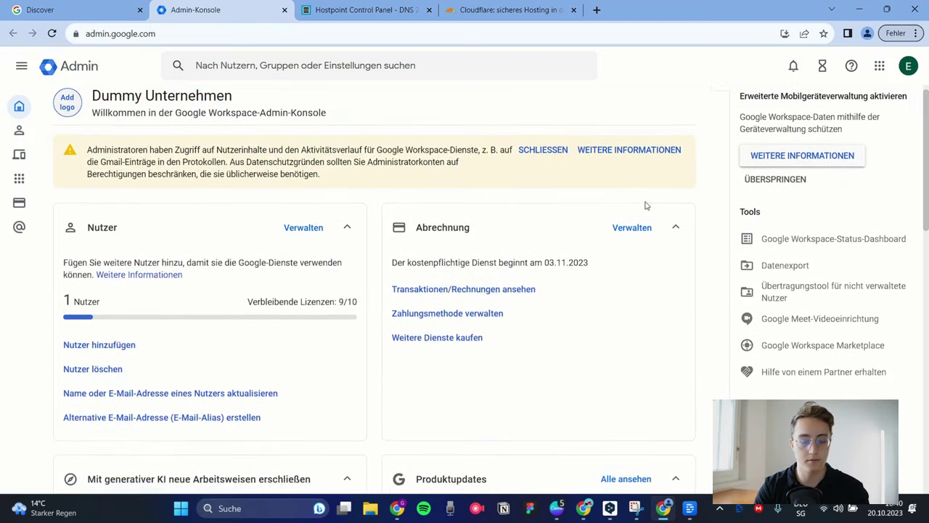
scroll(645, 206, down, 3)
scroll(645, 205, up, 3)
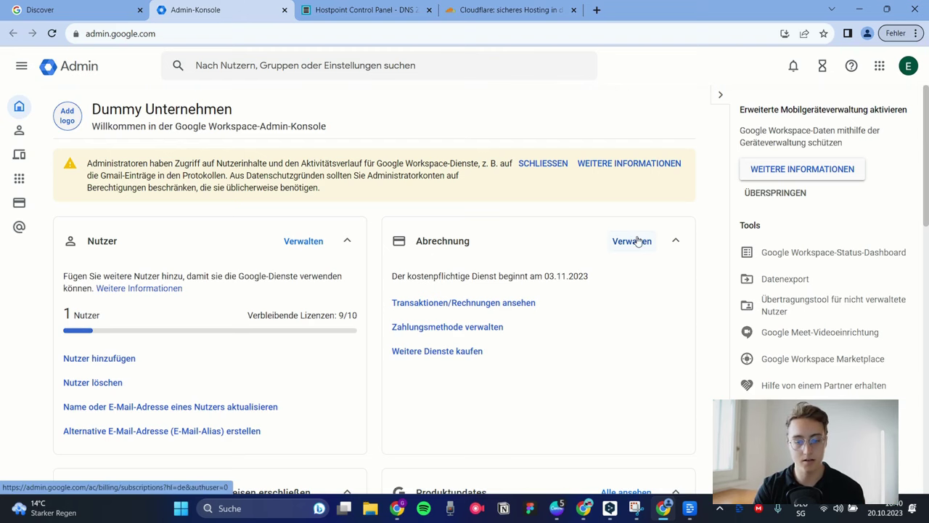
scroll(637, 241, down, 8)
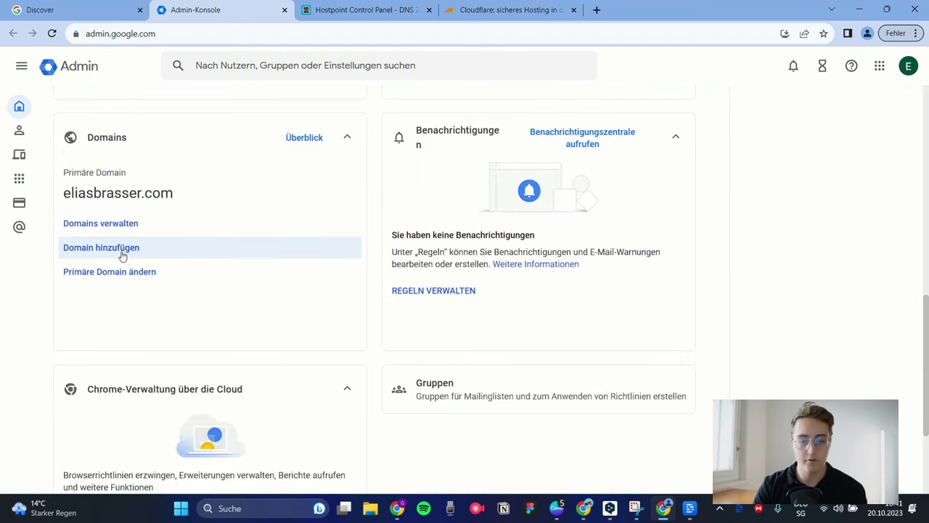
- Open the user list in the directory and open the existing user's details
mouse_move(25, 138)
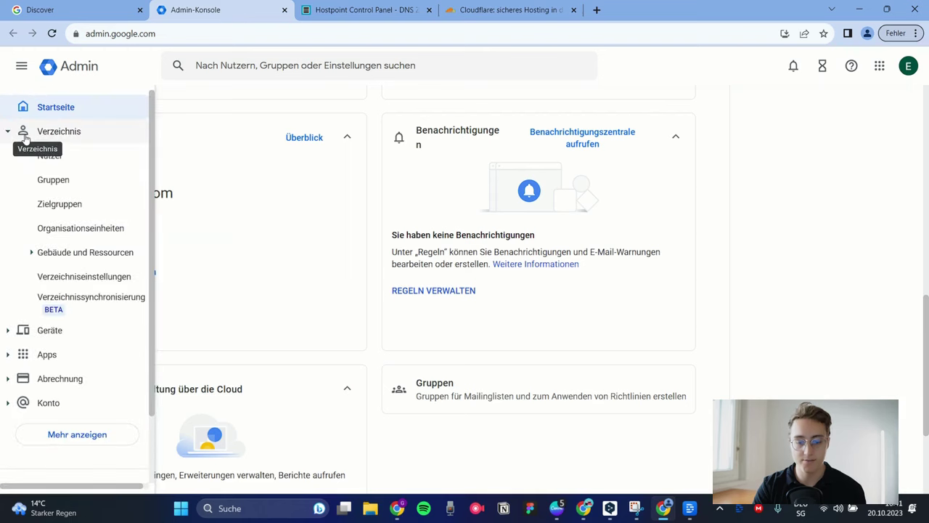
click(91, 154)
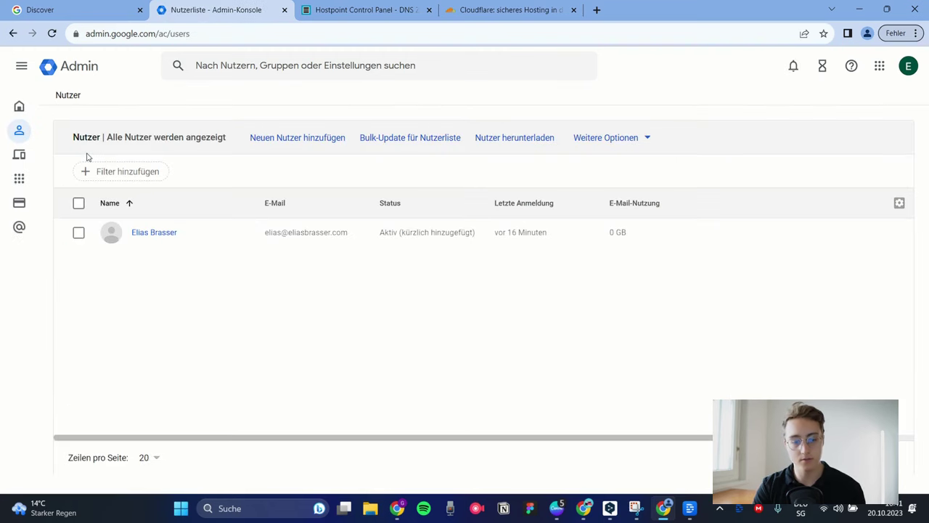
click(154, 234)
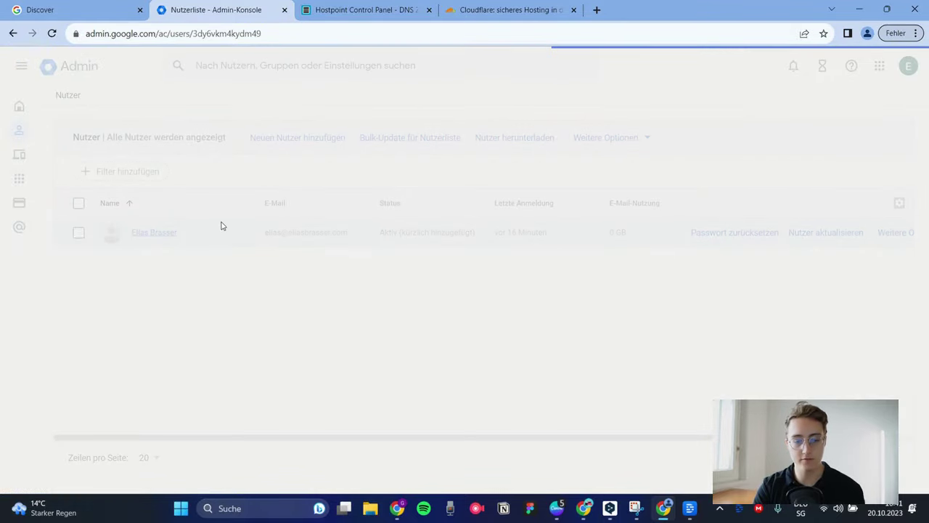